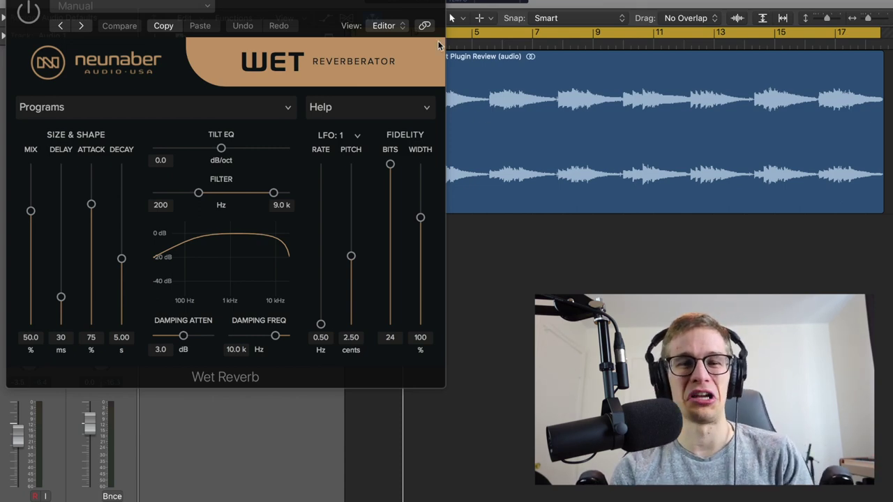
Drag the Wet Reverberator window down to uncover the guitar region on Audio 1.
drag(306, 0, 300, 285)
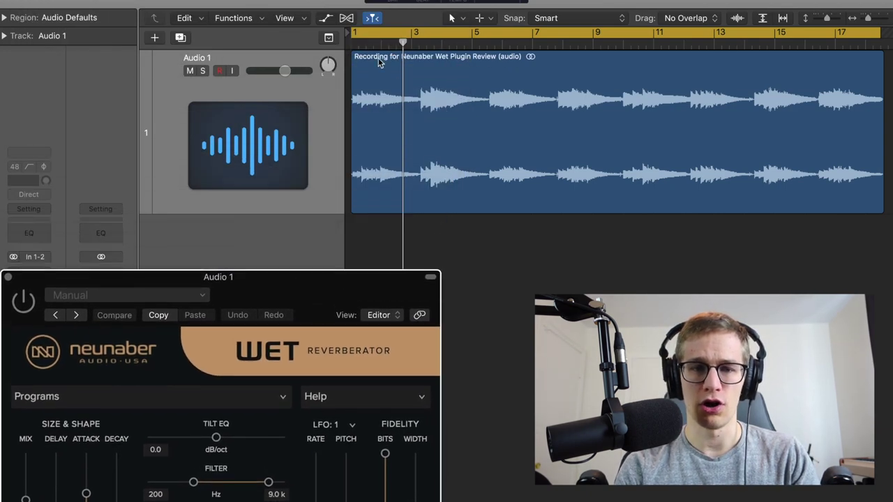
Play the guitar recording from the start of the song.
key(Return)
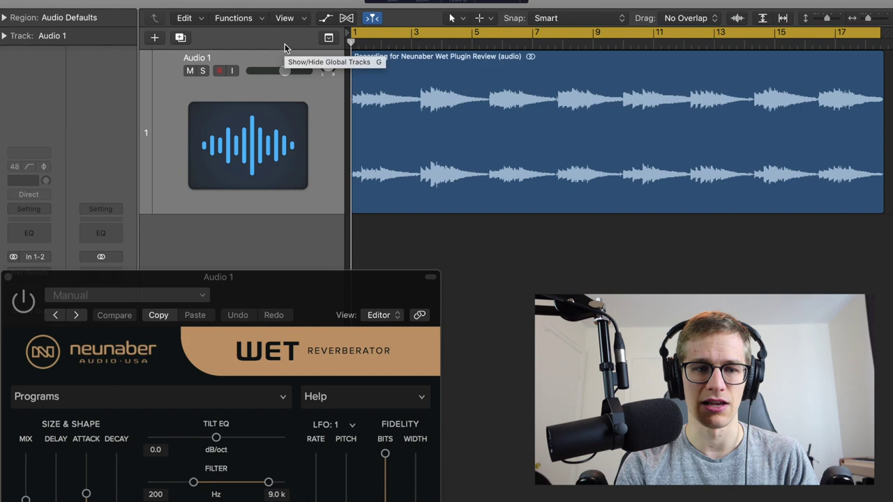
key(space)
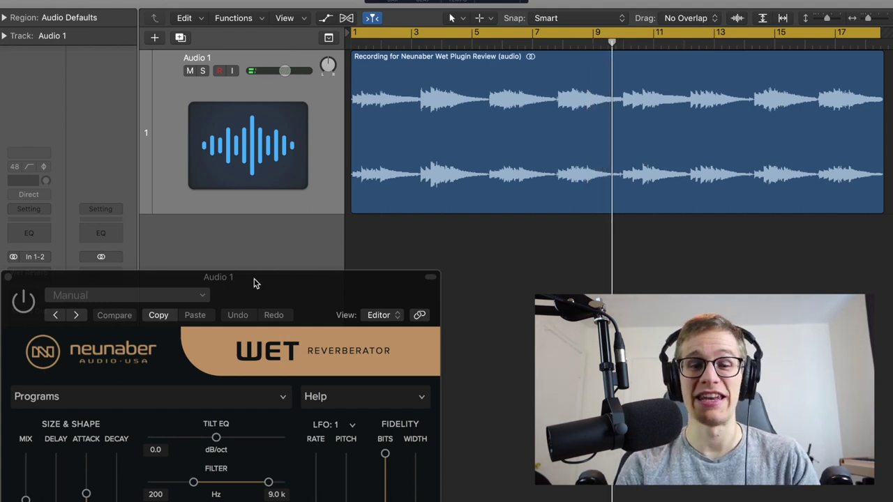
Raise the Wet Reverberator editor into full view, switch it on, and replay the guitar.
drag(255, 281, 306, 66)
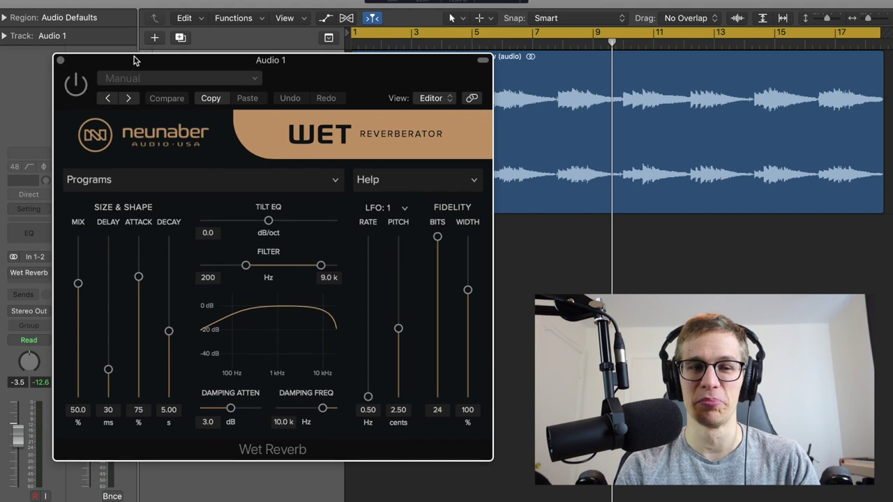
click(77, 84)
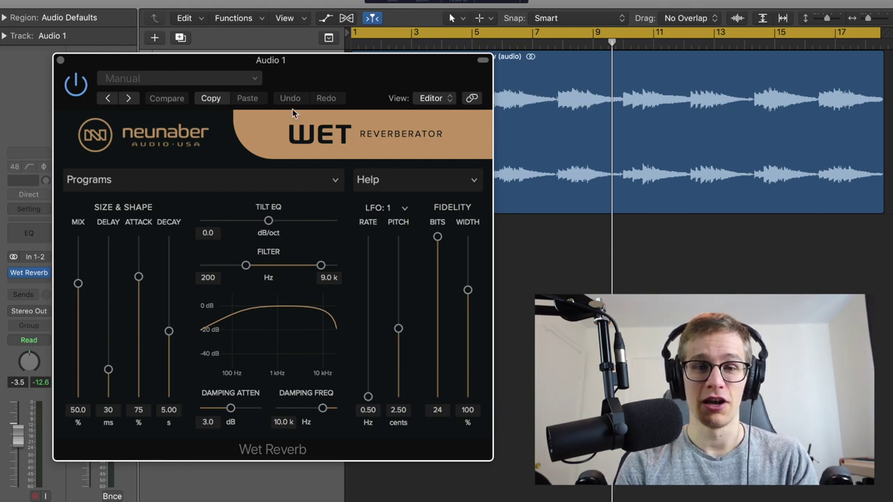
key(space)
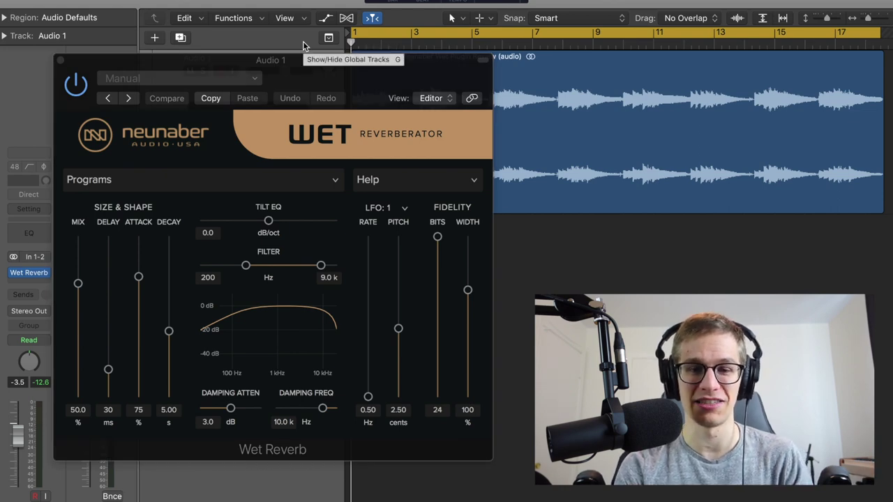
key(space)
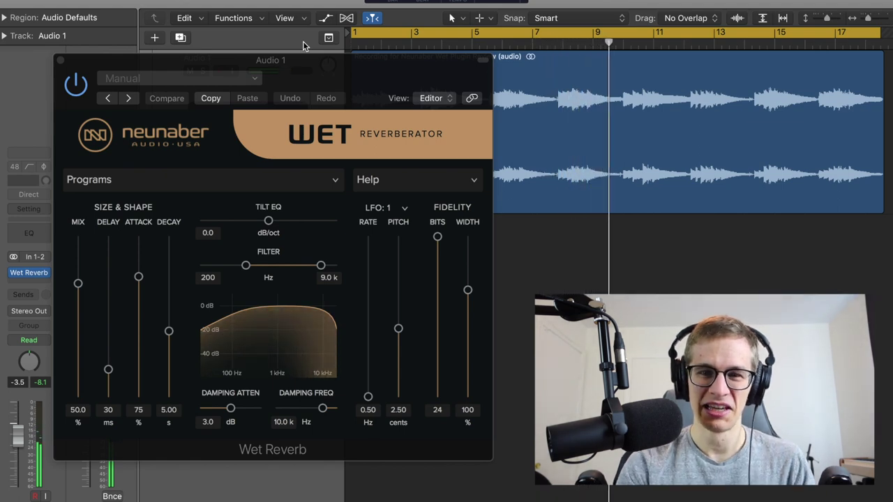
Replay from bar 1 while sweeping Mix between 0% dry and fully wet, ending at 38%.
key(space)
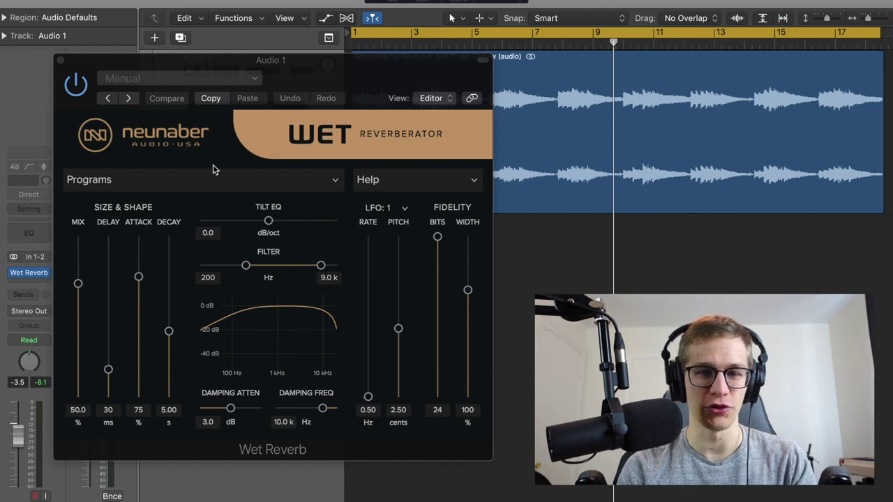
click(359, 46)
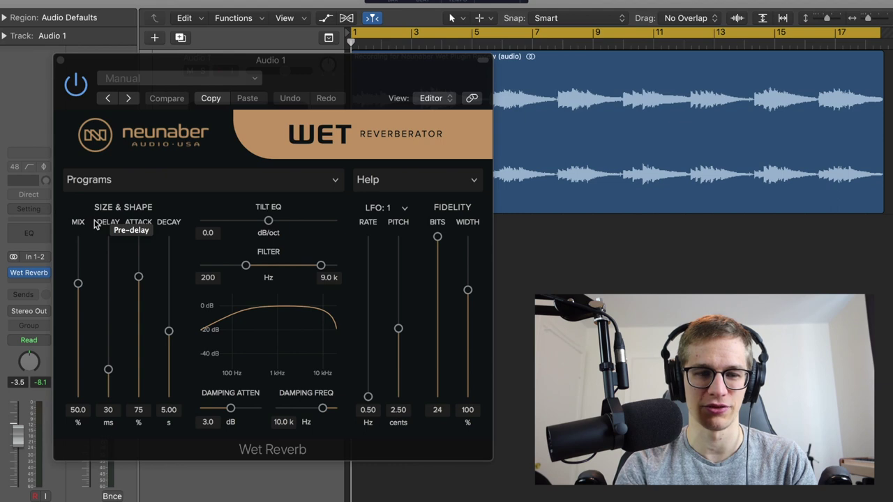
key(space)
drag(79, 283, 80, 227)
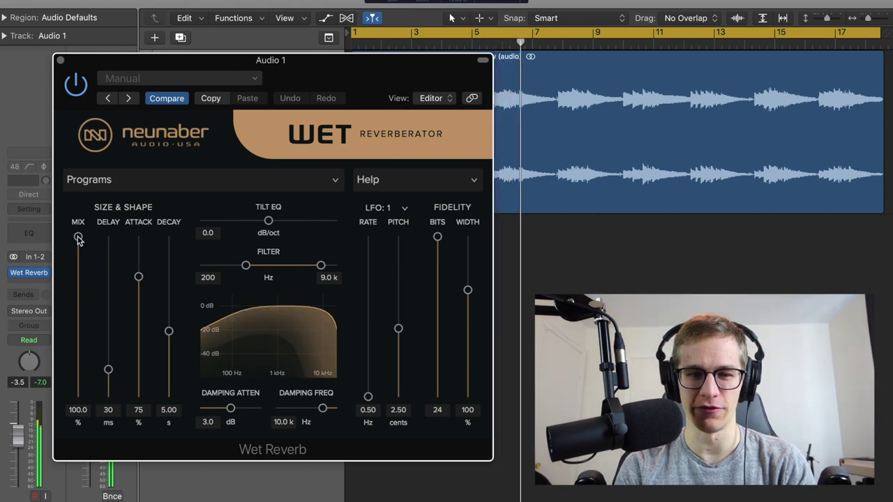
drag(78, 239, 84, 457)
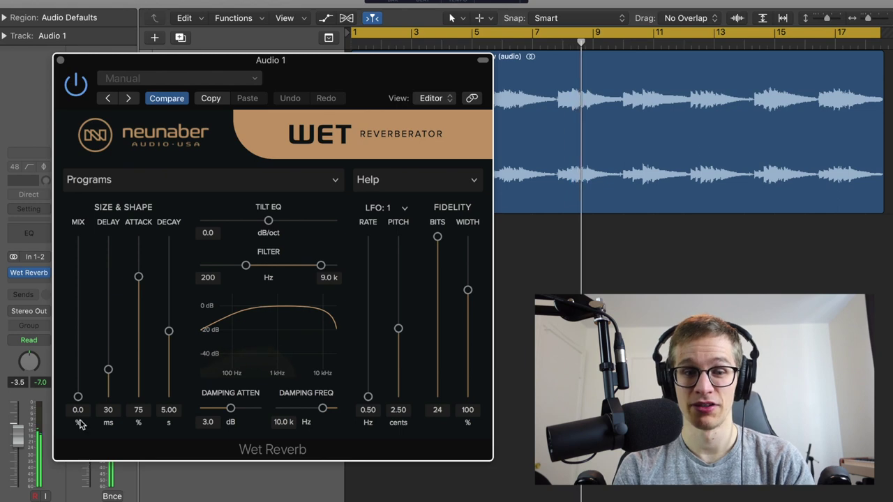
drag(79, 400, 88, 205)
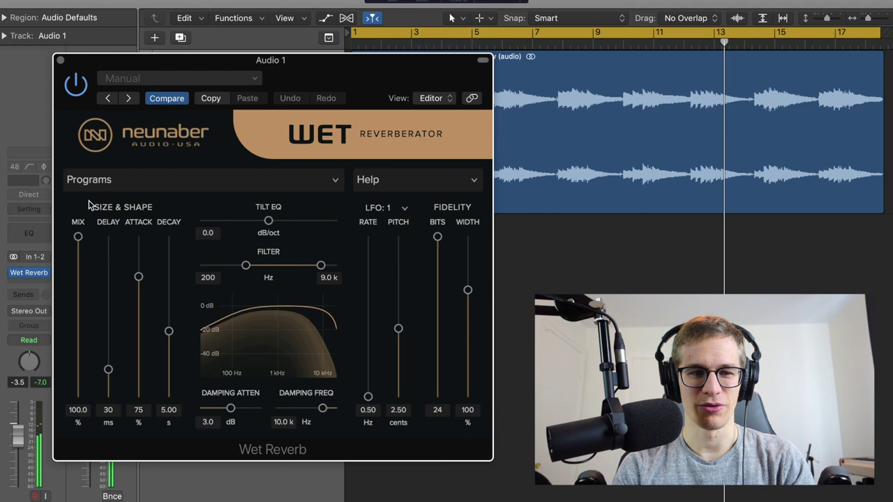
drag(78, 238, 79, 300)
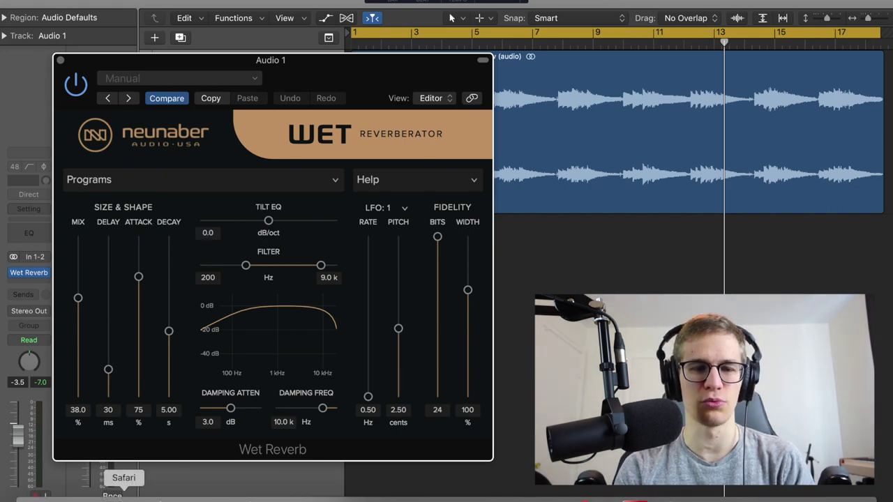
Read the Delay and Attack sections of the Wet manual on neunaber.net in Safari.
click(122, 494)
scroll(270, 271, down, 1)
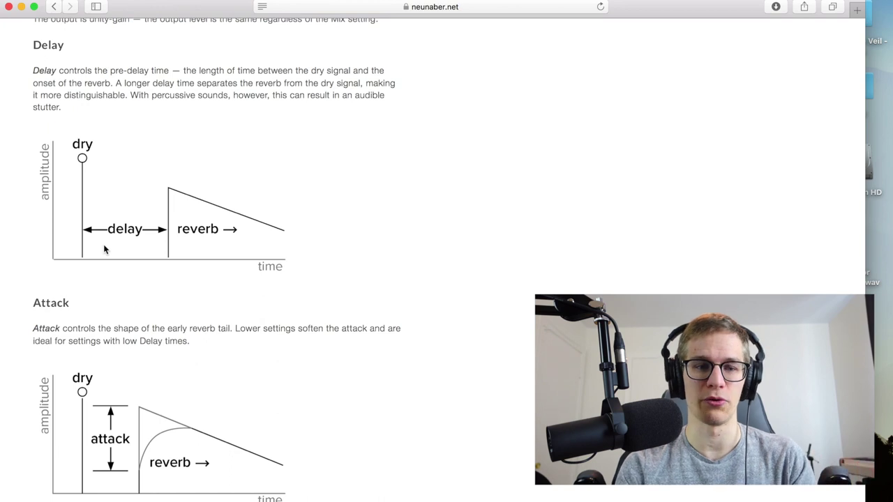
scroll(144, 248, down, 2)
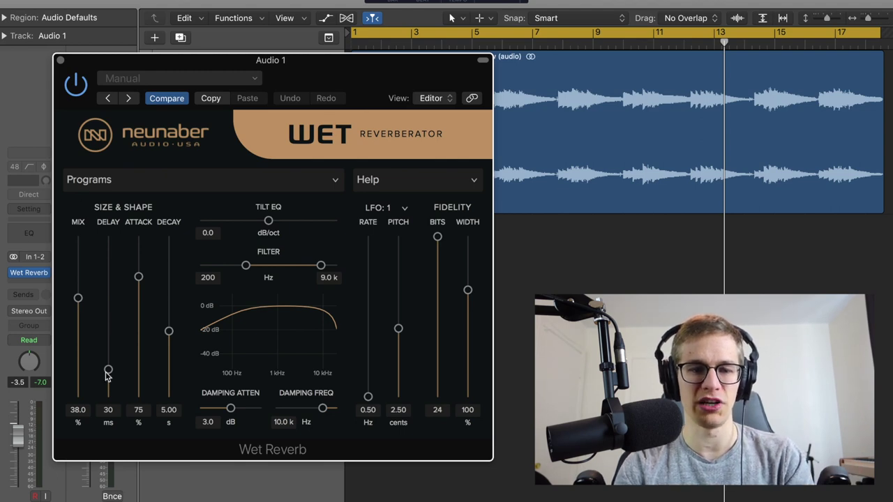
Sweep the reverb Delay between 10 and 500 ms during playback from bar 1, settling at 55 ms.
drag(107, 375, 111, 220)
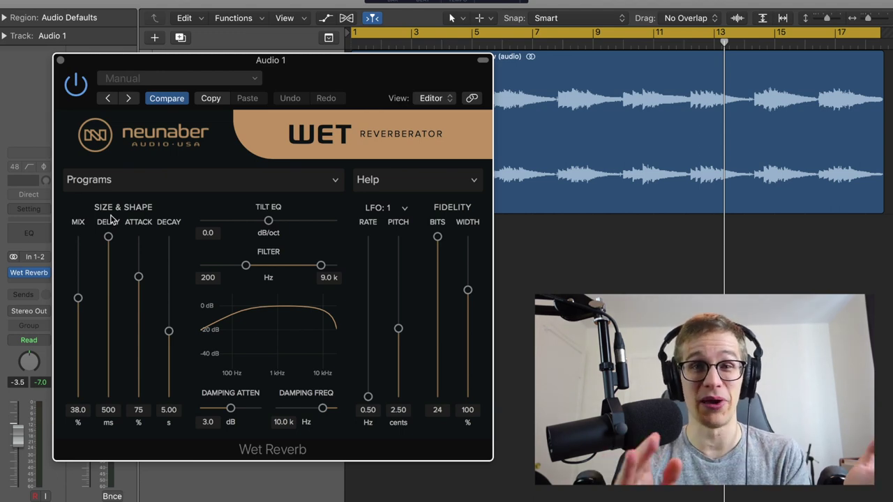
click(359, 45)
key(space)
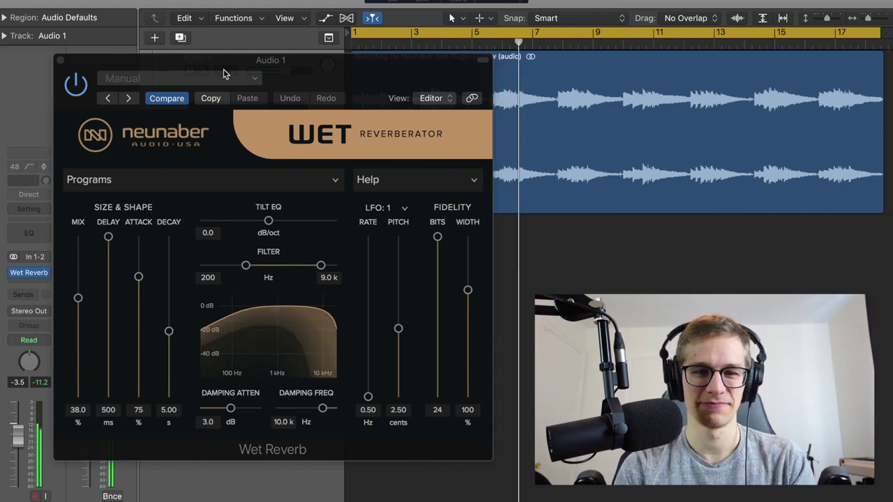
drag(108, 237, 108, 396)
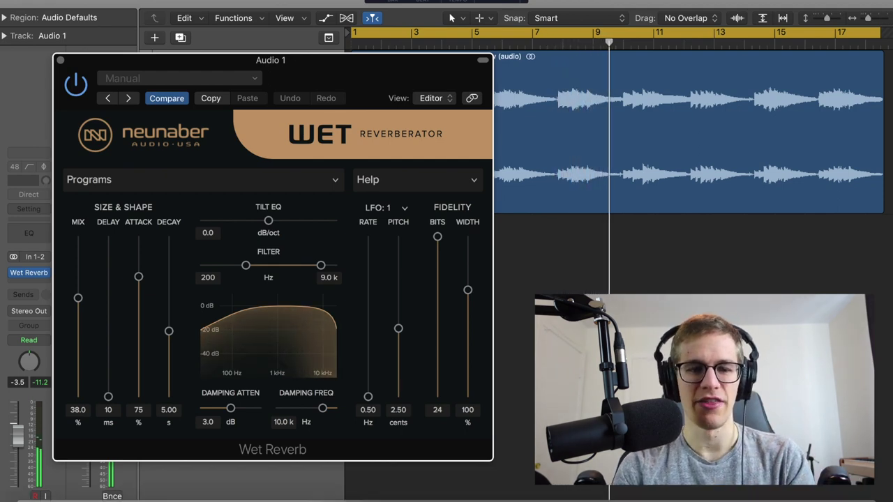
mouse_move(109, 369)
mouse_down()
mouse_move(109, 318)
mouse_move(110, 352)
mouse_up()
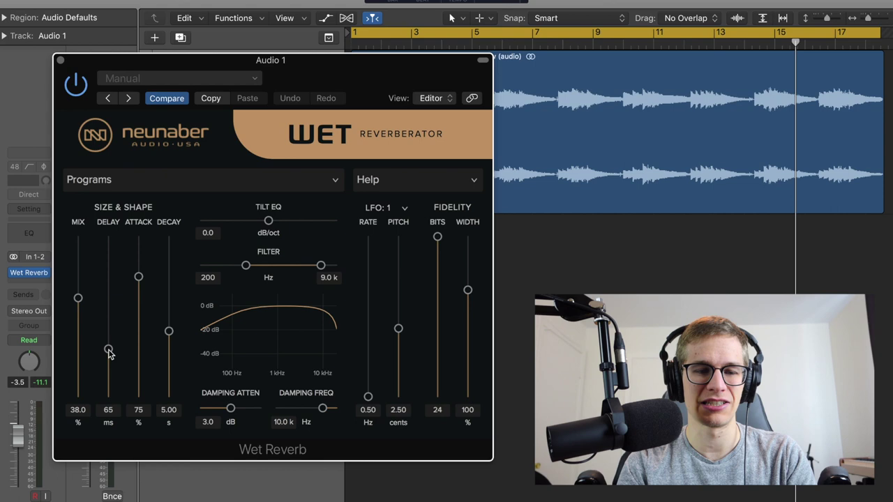
mouse_move(108, 353)
mouse_down()
mouse_move(108, 247)
mouse_move(107, 345)
mouse_up()
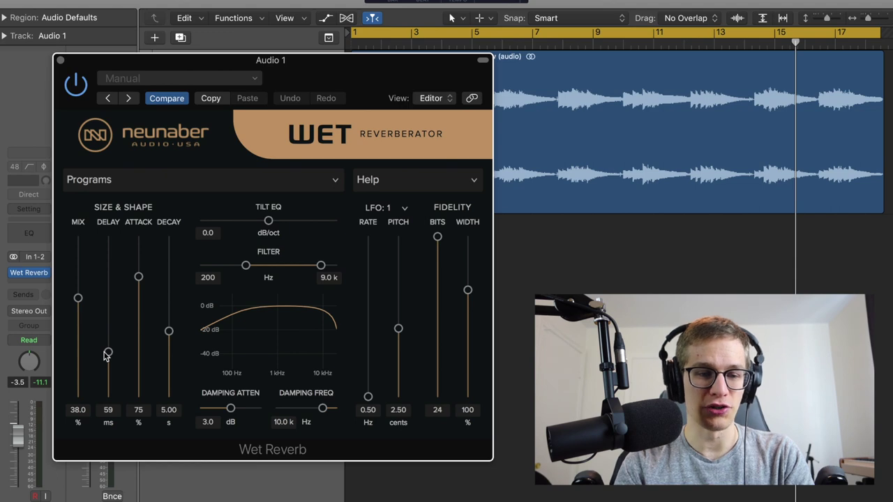
mouse_move(107, 355)
mouse_down()
mouse_move(108, 401)
mouse_move(108, 339)
mouse_up()
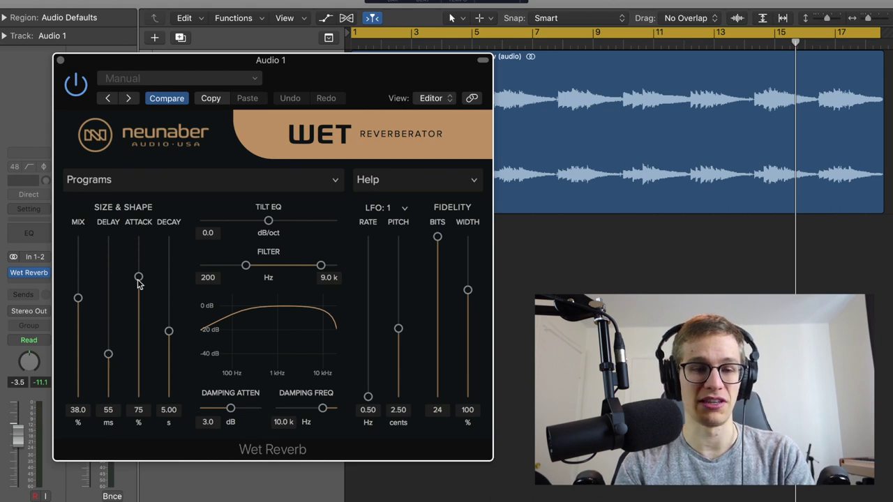
drag(138, 279, 147, 227)
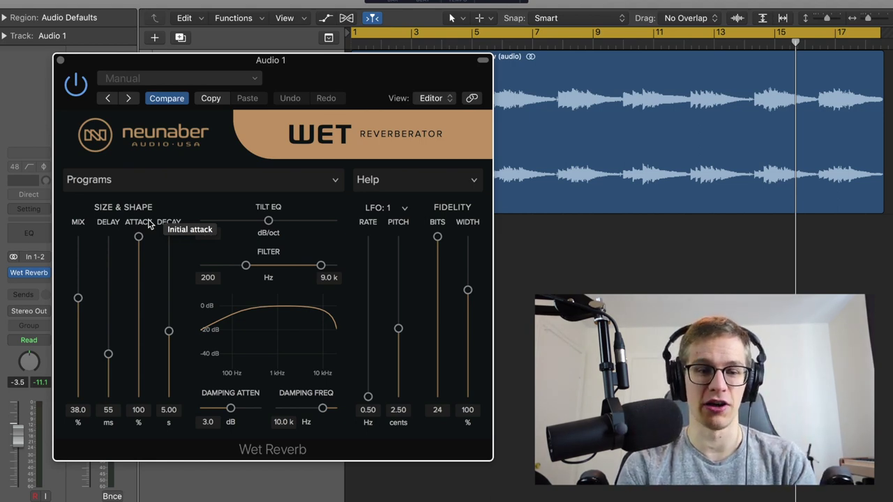
drag(139, 237, 137, 163)
key(space)
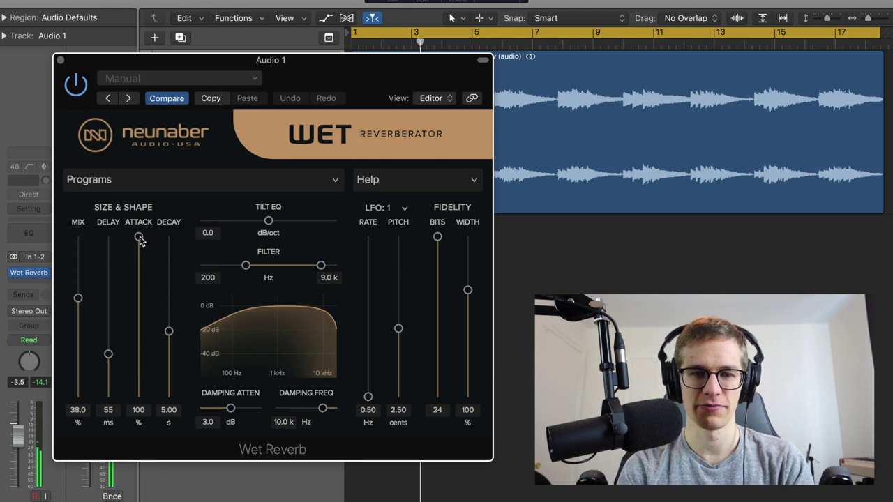
drag(140, 239, 139, 421)
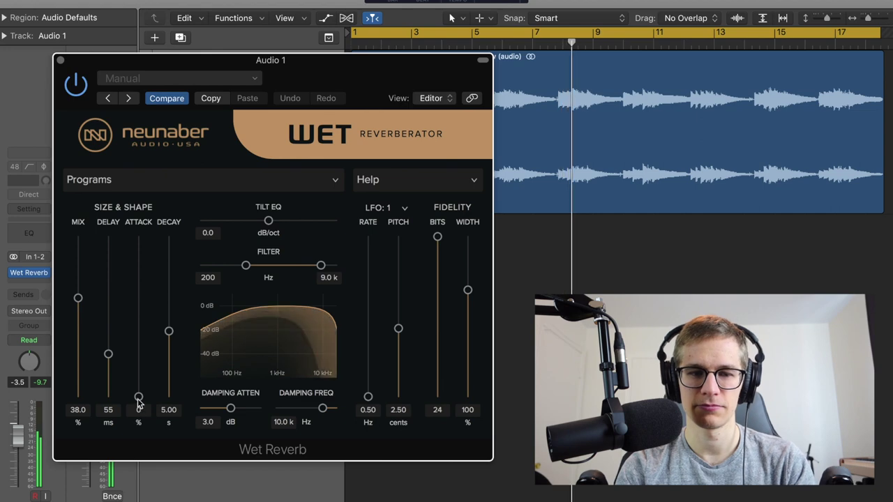
drag(138, 397, 171, 102)
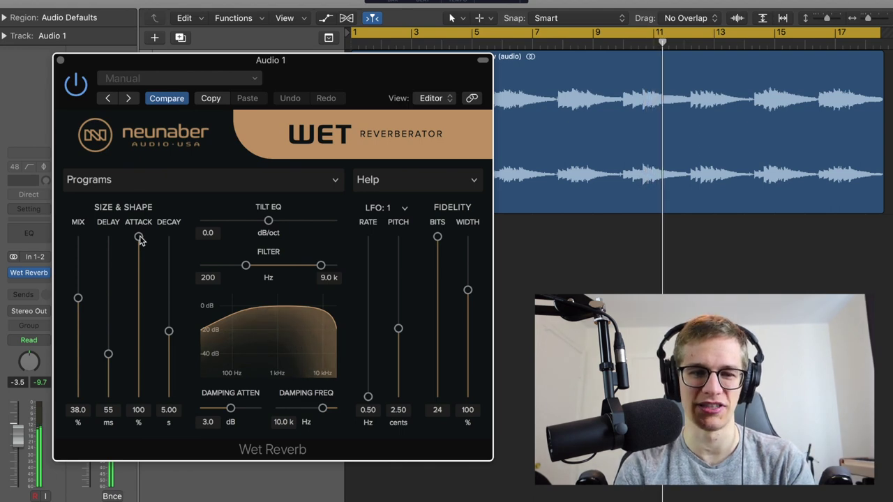
drag(140, 238, 140, 401)
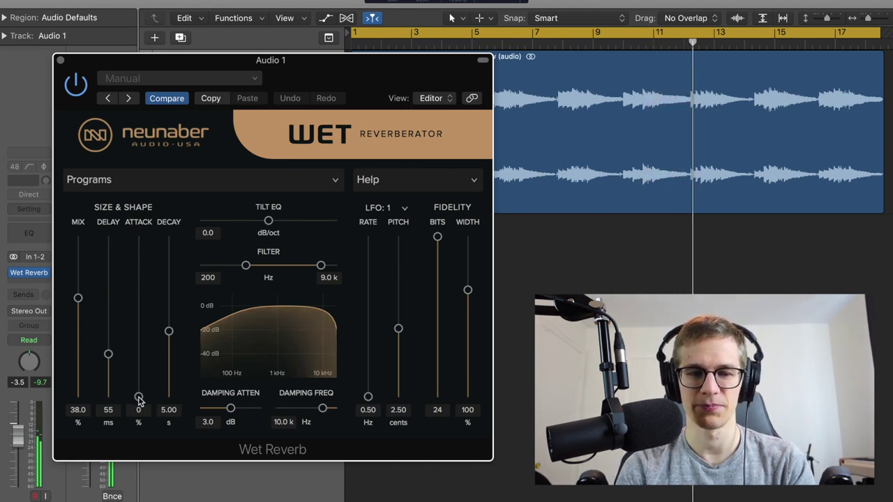
drag(139, 399, 146, 204)
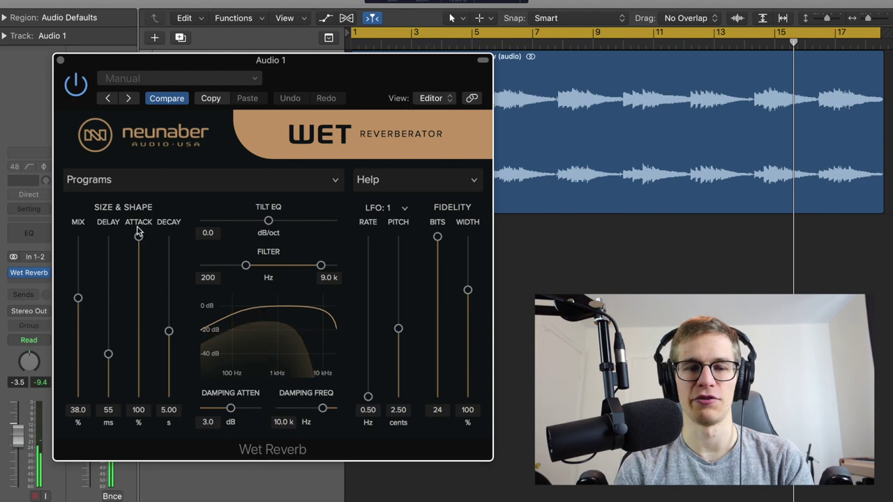
drag(139, 239, 139, 271)
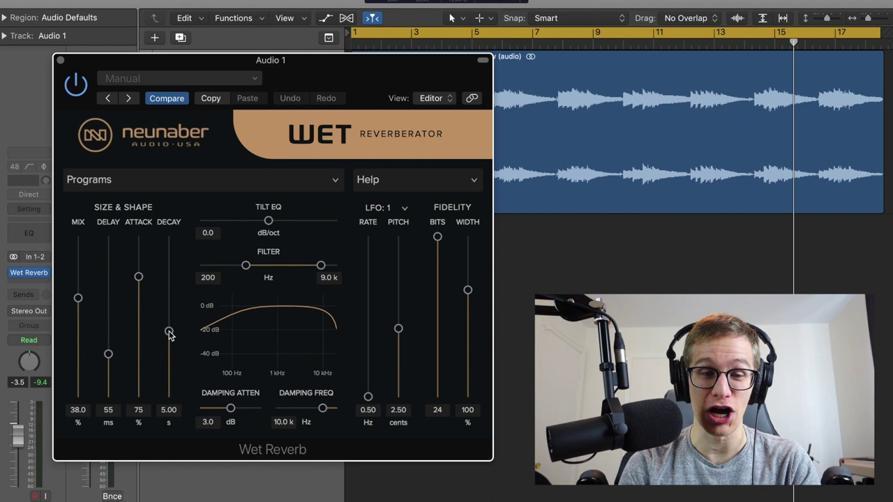
Try Decay values from 120 s down to about 7 s during playback, ending at 6.42 s.
drag(170, 335, 174, 211)
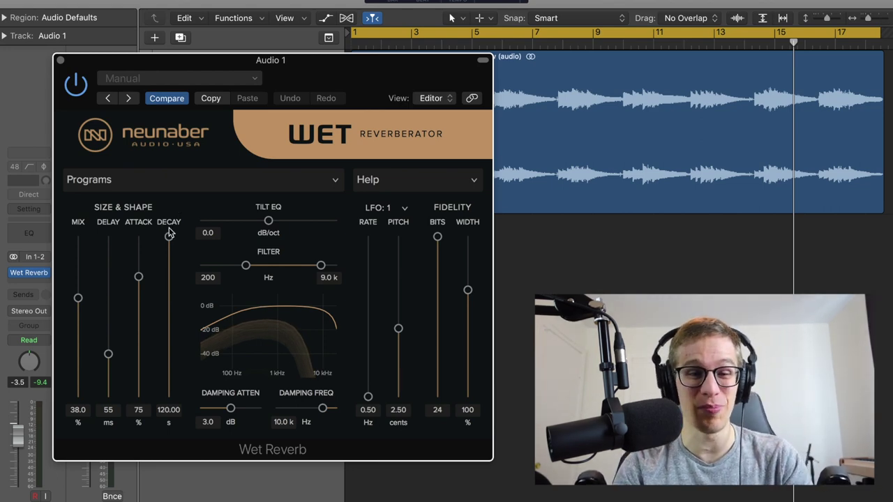
drag(170, 234, 168, 328)
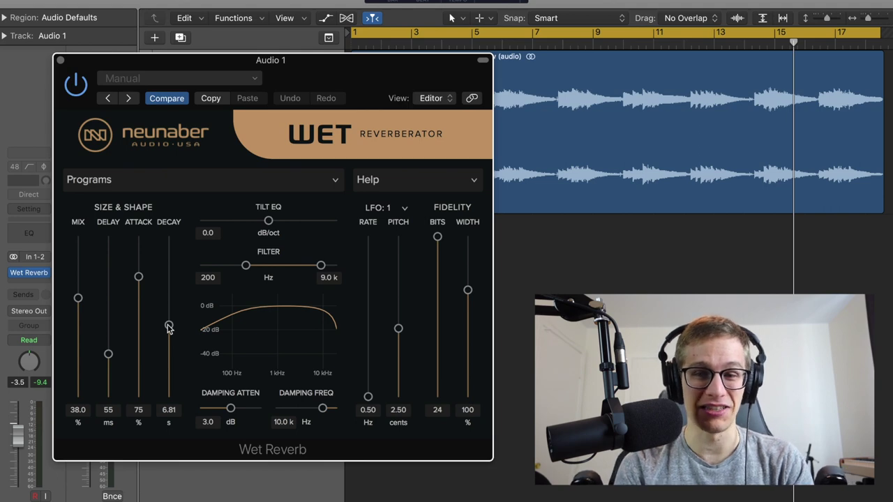
key(space)
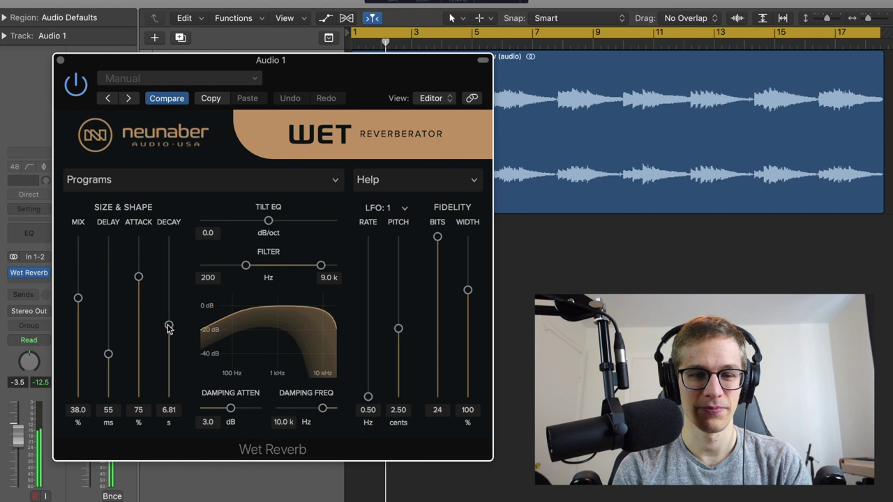
drag(169, 328, 178, 223)
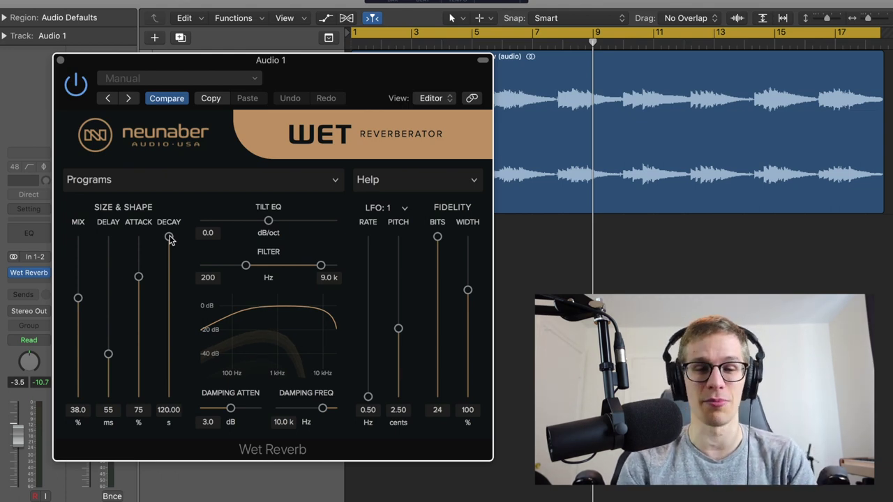
drag(169, 239, 172, 337)
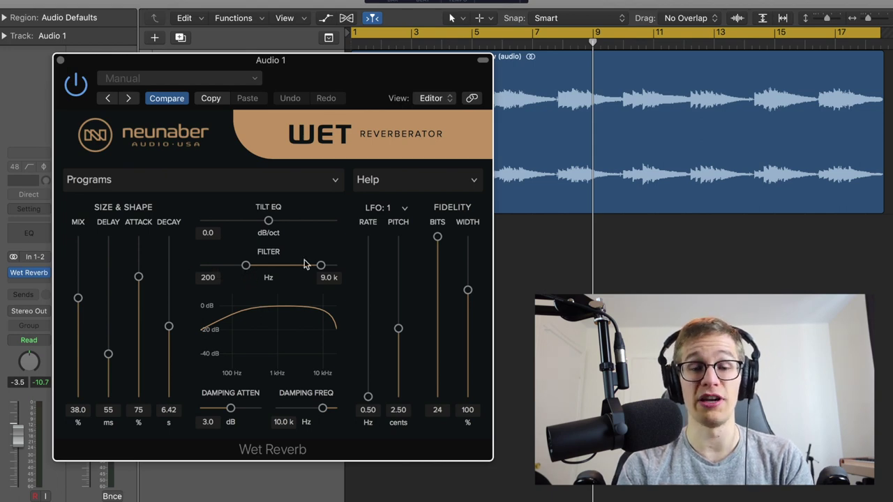
During playback, sweep the filter cuts and Mix, ending at Mix 42.6% and filter 201 Hz–9.5 kHz.
mouse_move(321, 267)
mouse_down()
mouse_move(340, 271)
mouse_move(321, 267)
mouse_up()
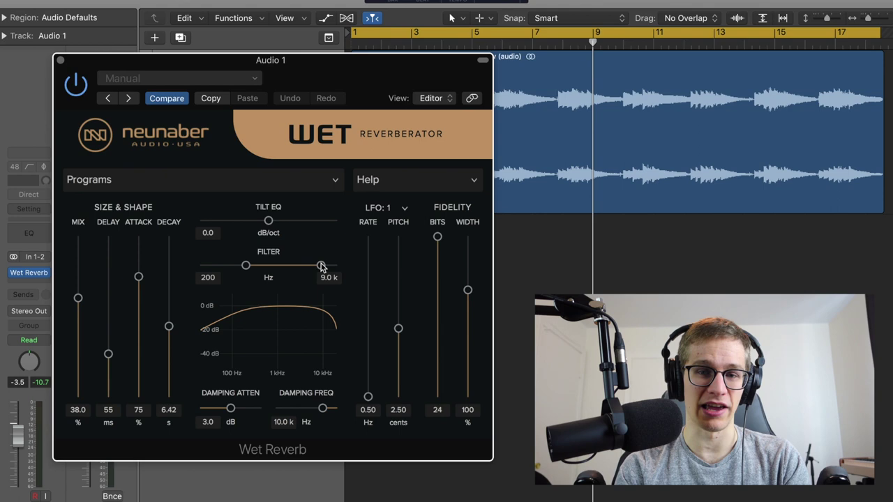
key(space)
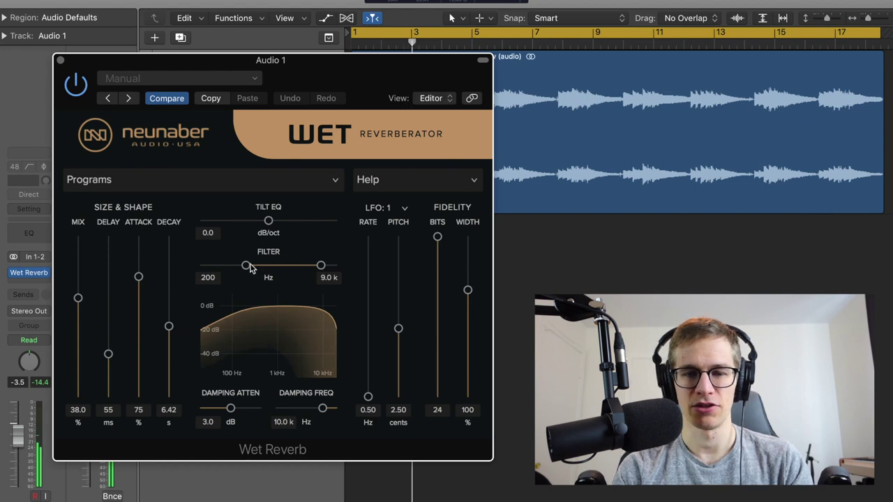
drag(247, 266, 194, 268)
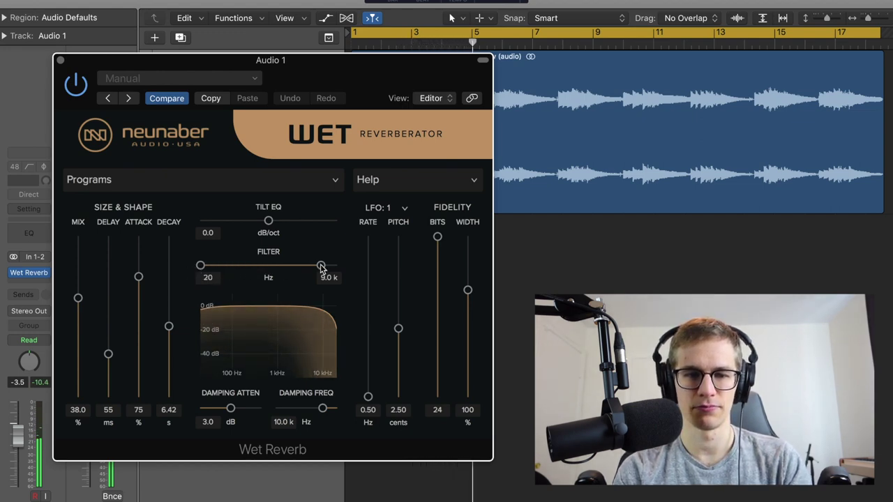
drag(320, 266, 272, 268)
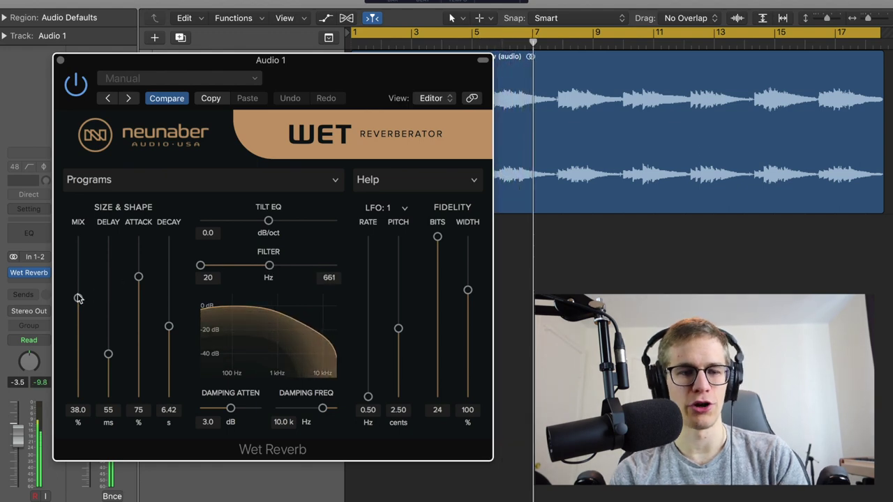
drag(78, 298, 79, 228)
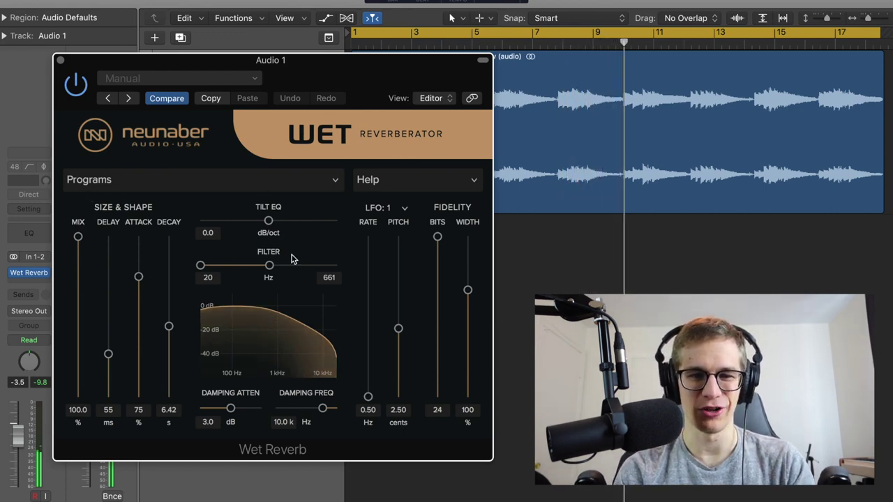
drag(270, 265, 339, 268)
drag(201, 267, 310, 270)
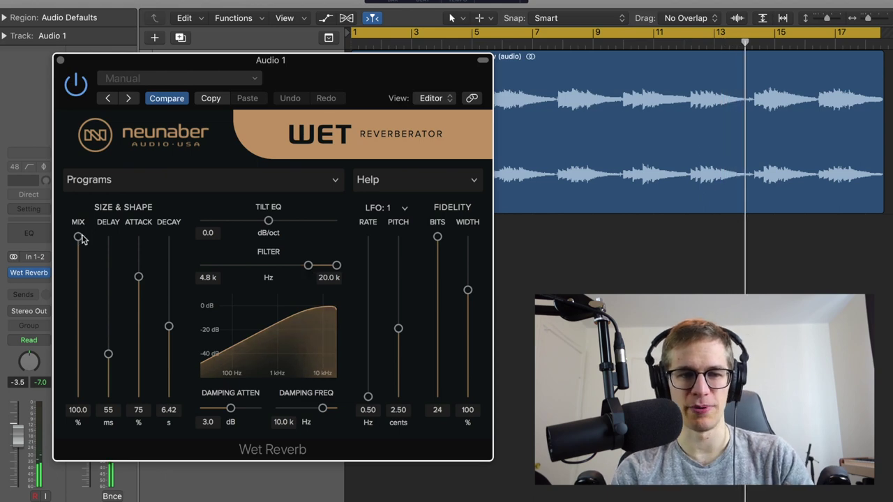
drag(78, 236, 81, 296)
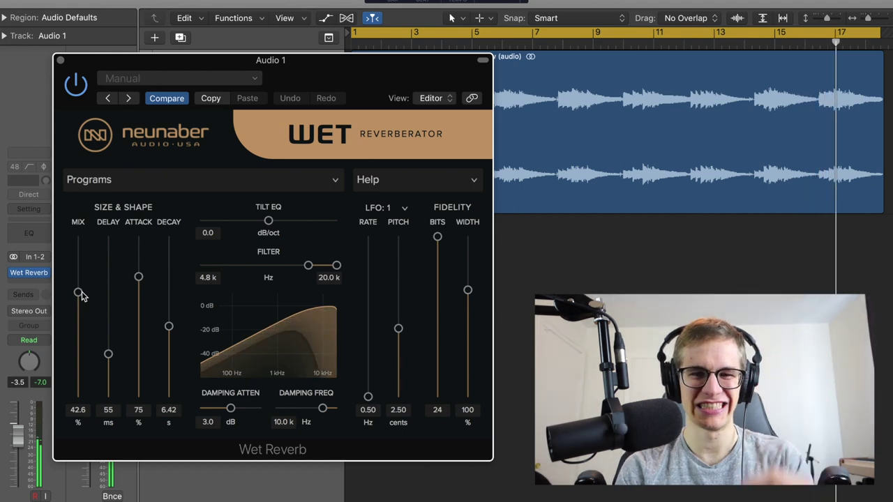
drag(309, 269, 245, 269)
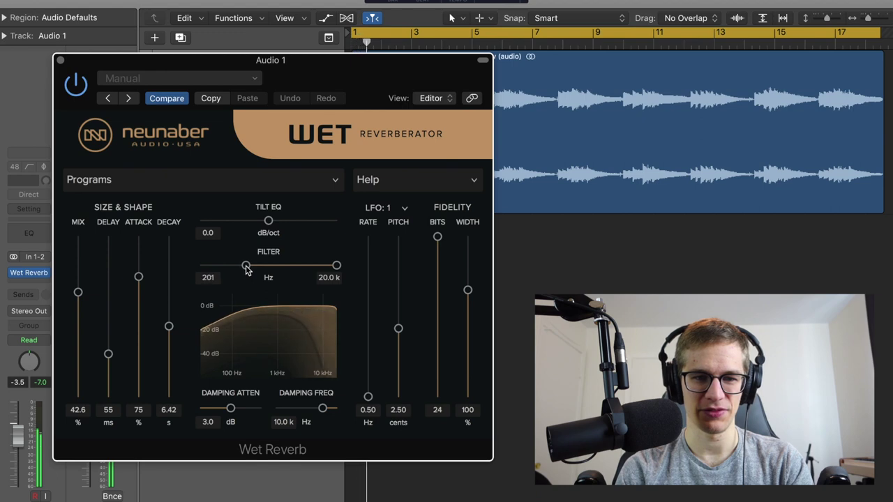
drag(335, 268, 322, 267)
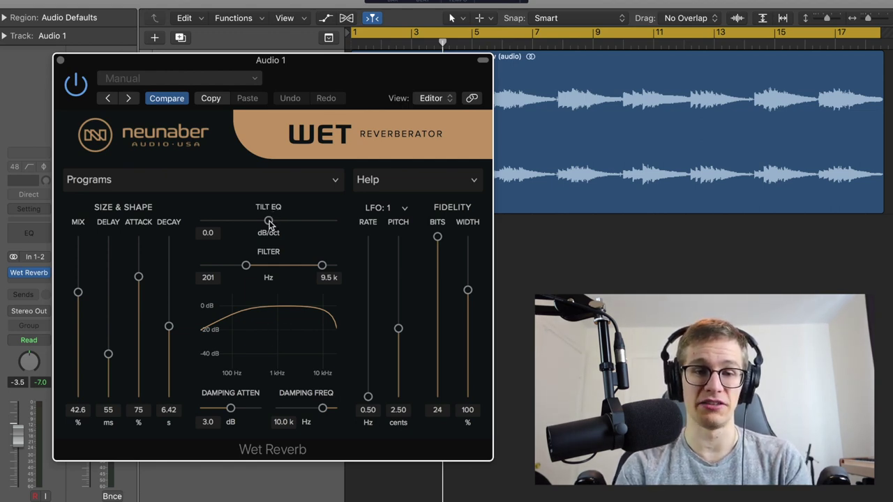
mouse_move(270, 223)
mouse_down()
mouse_move(338, 223)
mouse_move(190, 229)
mouse_move(267, 236)
mouse_up()
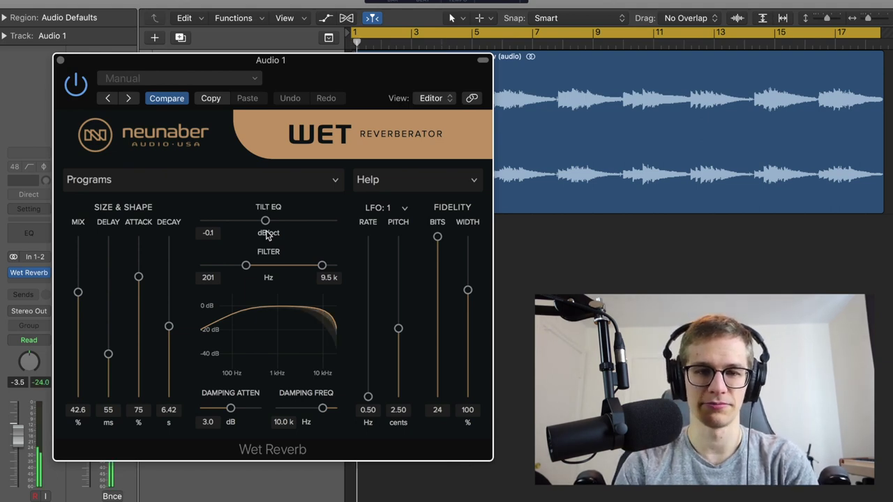
drag(268, 235, 342, 222)
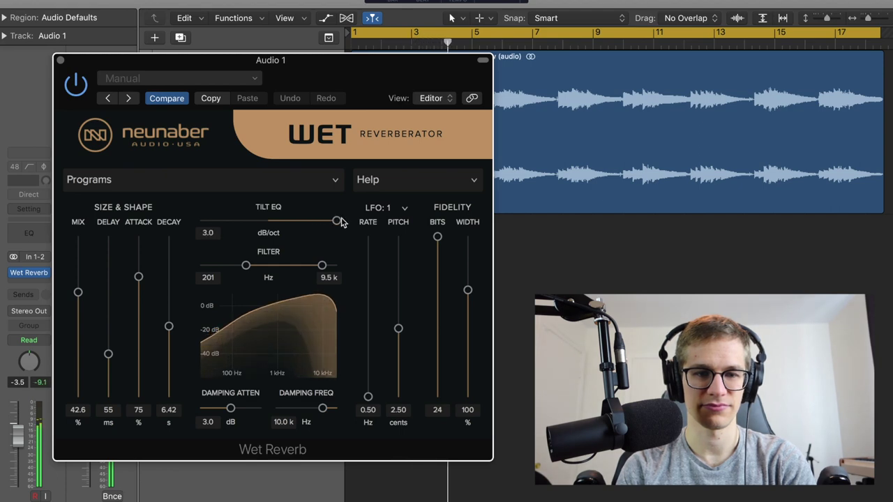
drag(339, 222, 195, 221)
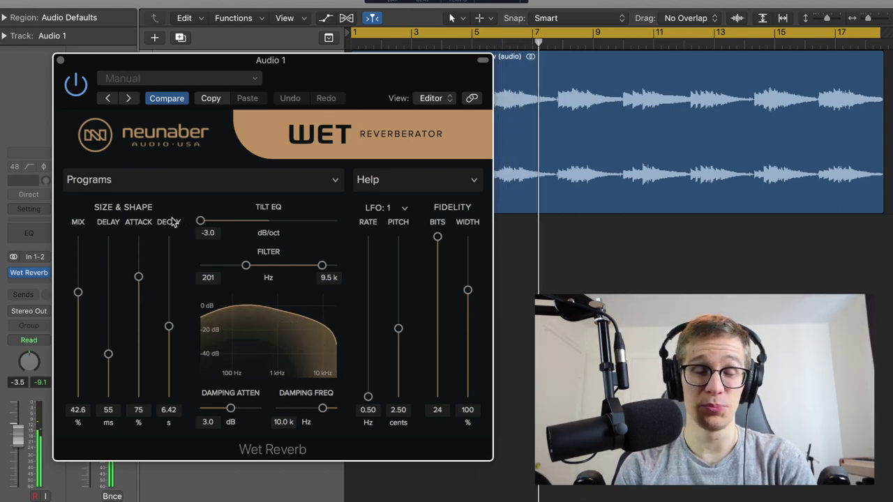
drag(201, 222, 269, 216)
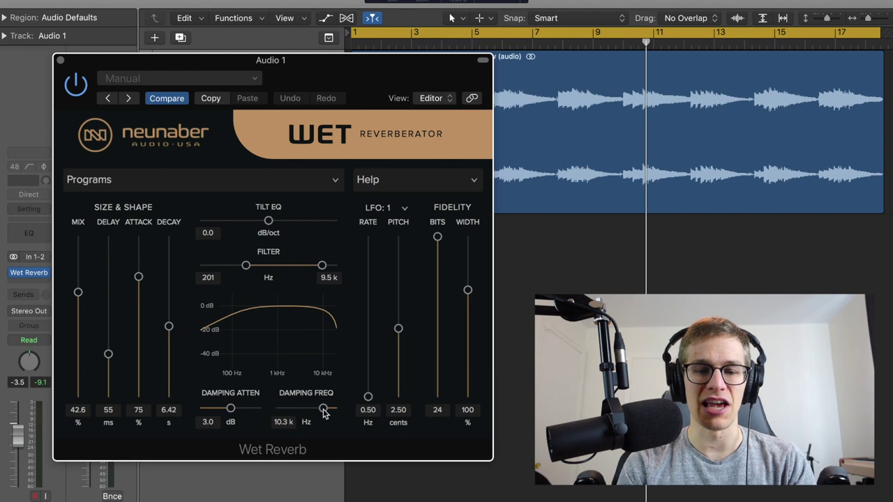
Sweep Damping Atten (0–10 dB) and Damping Freq (1.6–20 kHz) during playback, ending at 10.0 dB, 10.8 kHz.
drag(323, 413, 302, 416)
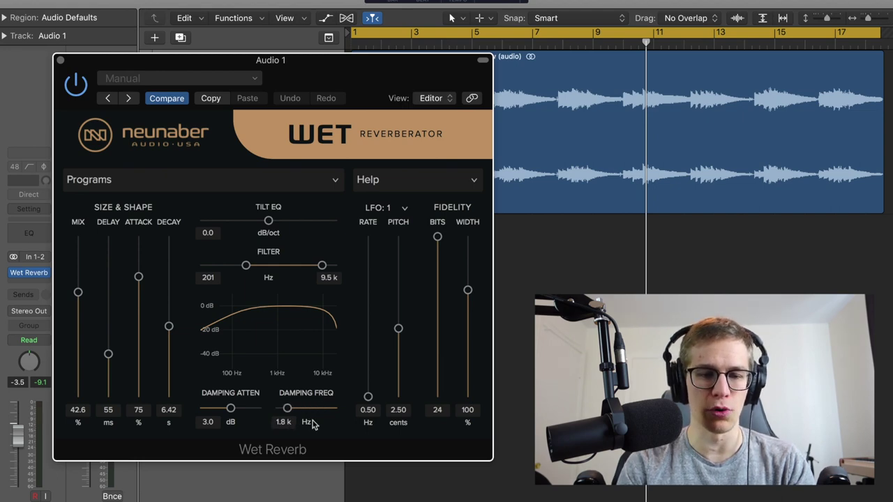
drag(312, 424, 350, 424)
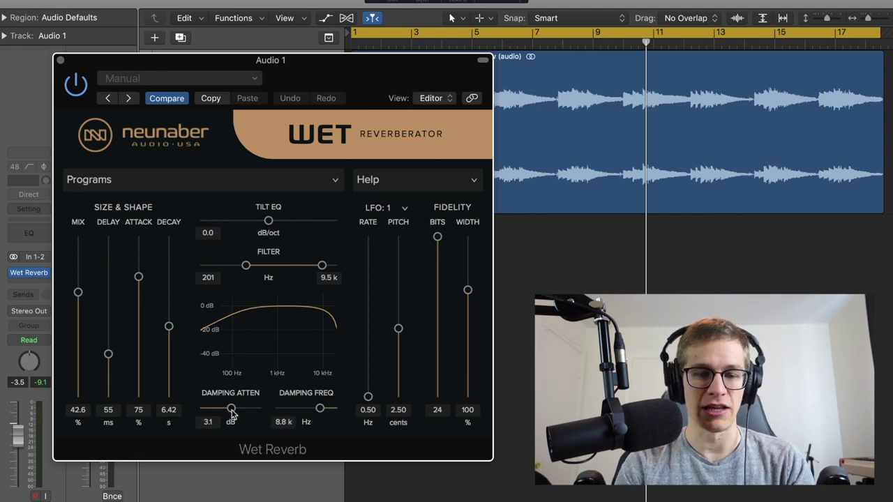
drag(255, 412, 227, 416)
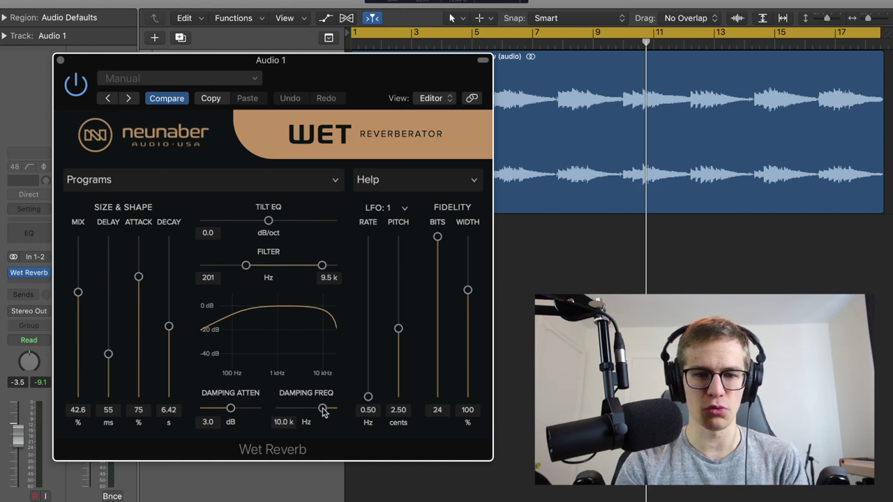
key(space)
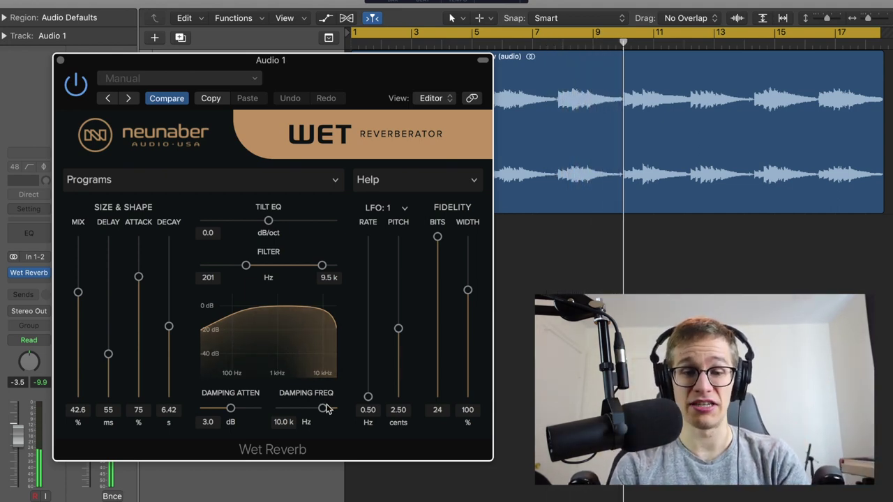
drag(322, 408, 285, 413)
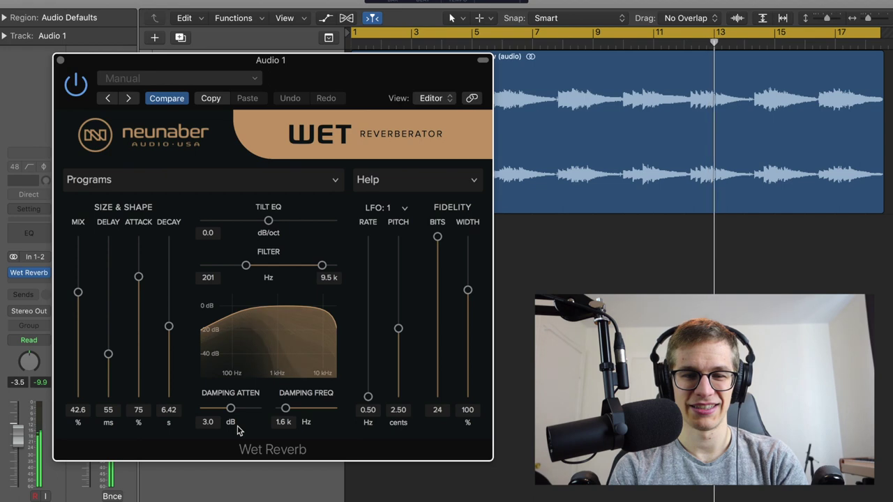
drag(283, 407, 347, 412)
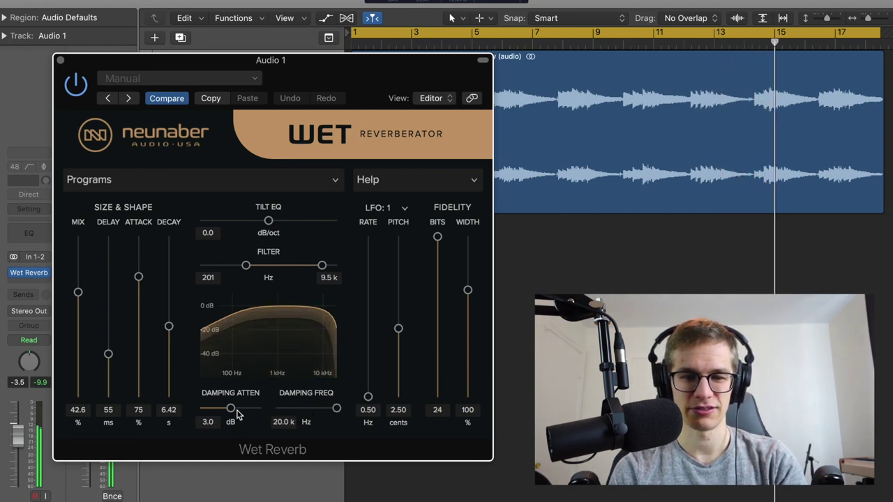
drag(231, 409, 274, 411)
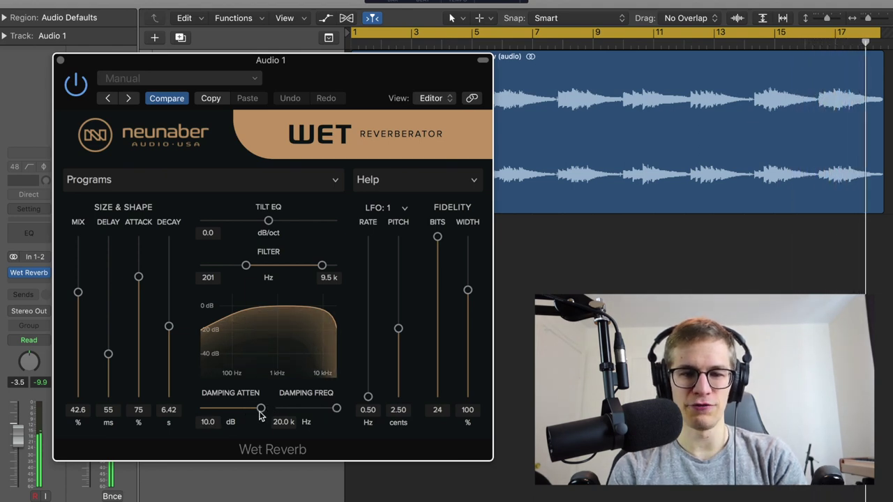
drag(263, 410, 89, 413)
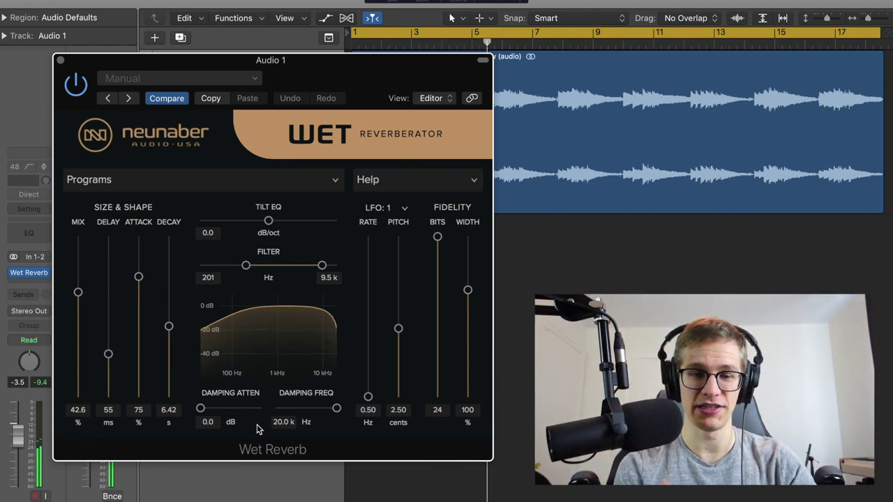
drag(201, 410, 285, 414)
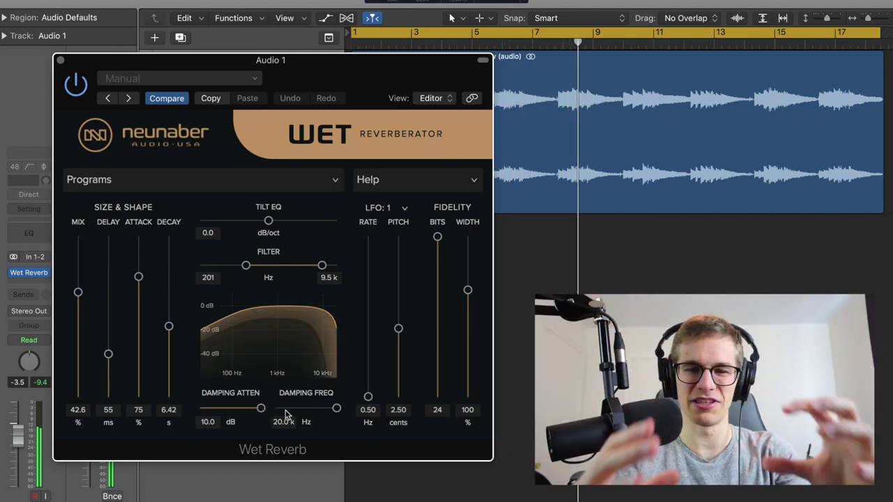
mouse_move(336, 408)
mouse_down()
mouse_move(297, 413)
mouse_move(325, 410)
mouse_up()
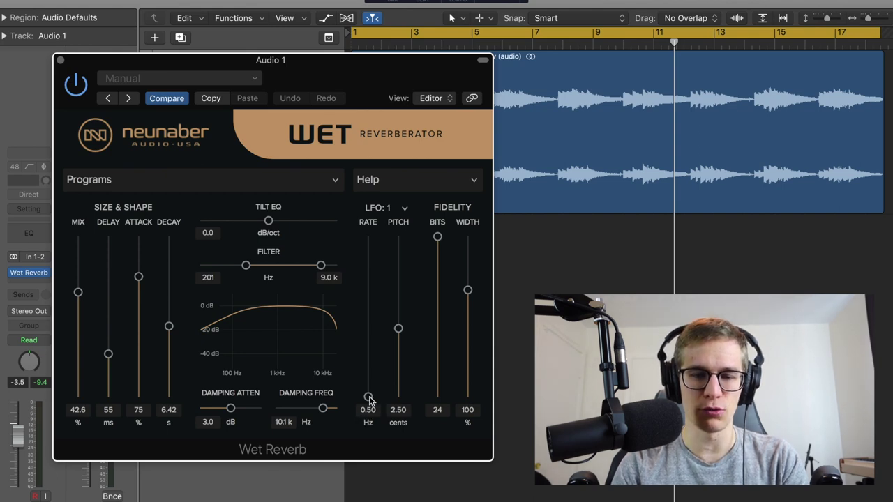
Try LFO Rate between 0.50 and 2.00 Hz and Pitch depth between 1 and 8 cents.
drag(370, 397, 375, 238)
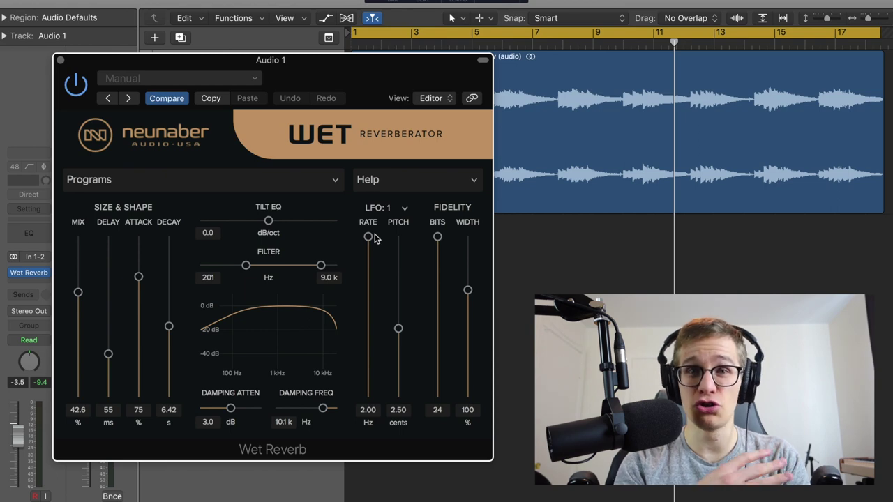
drag(374, 237, 388, 429)
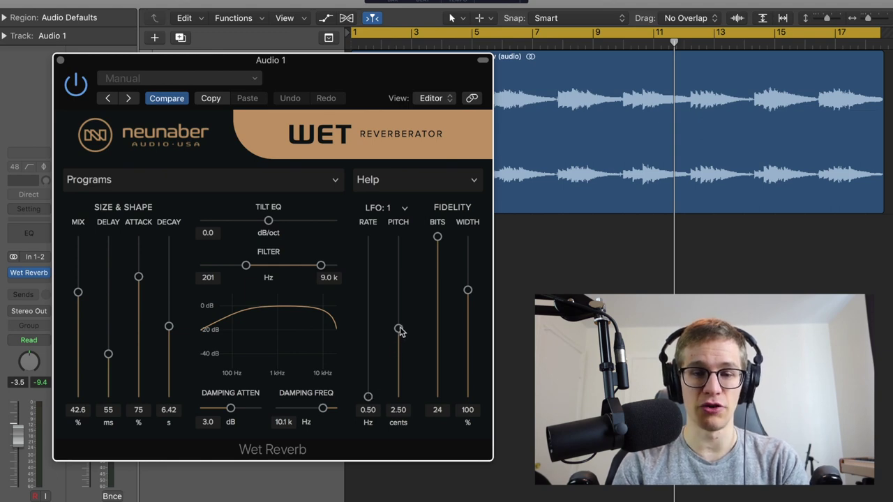
drag(402, 361, 401, 398)
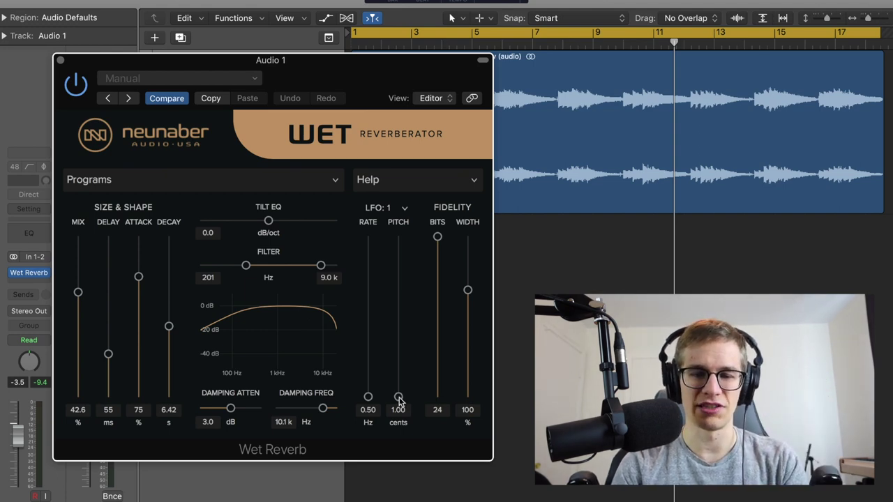
drag(399, 369, 397, 251)
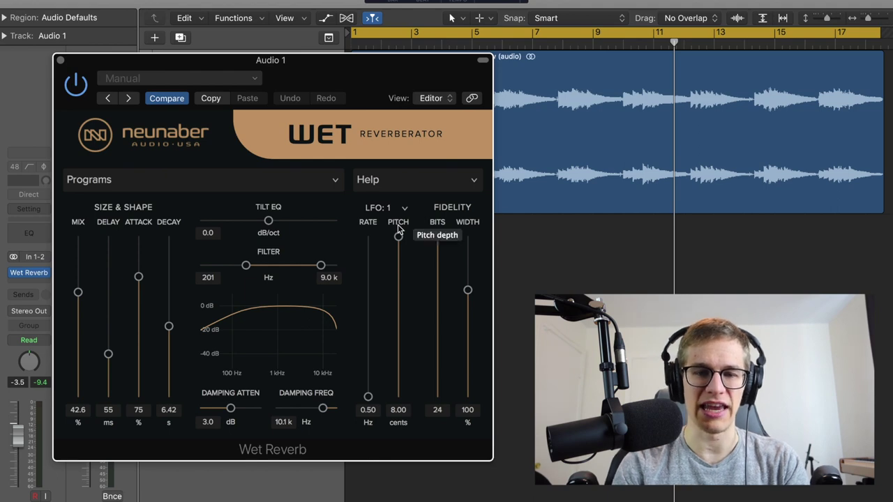
drag(399, 271, 399, 302)
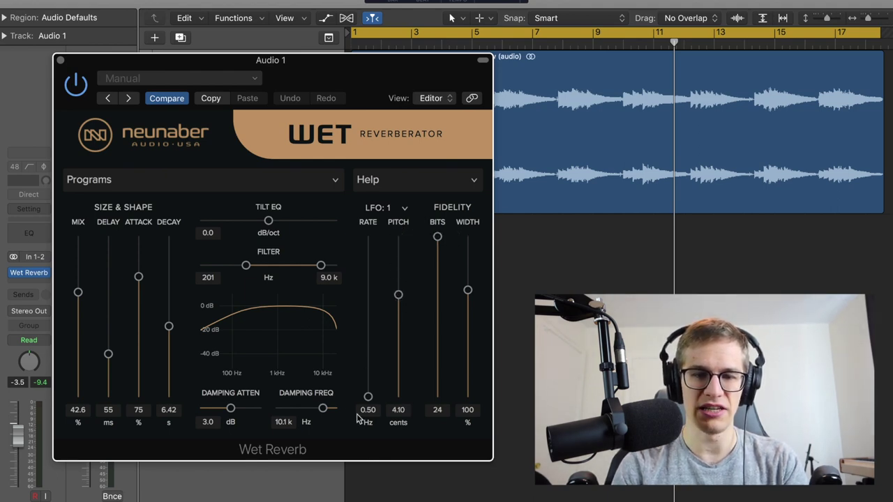
While the guitar plays, retune Pitch depth and LFO Rate, finishing at 0.70 Hz and 3.70 cents.
key(space)
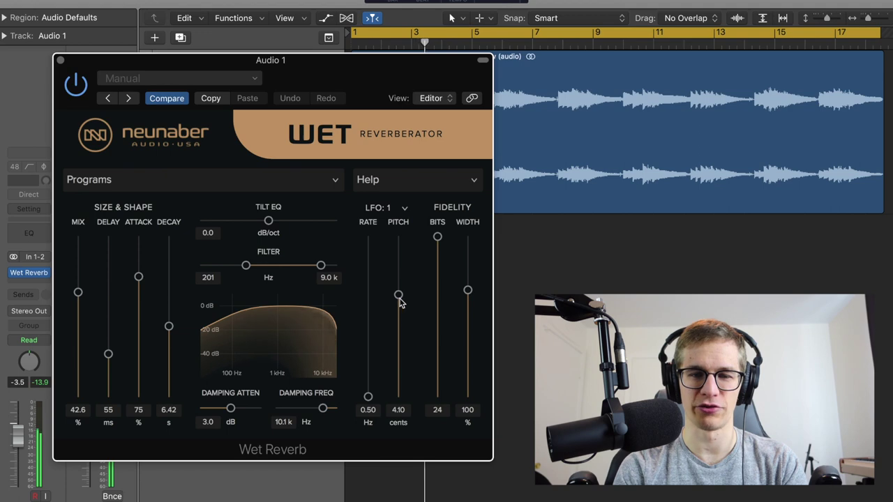
drag(398, 295, 393, 478)
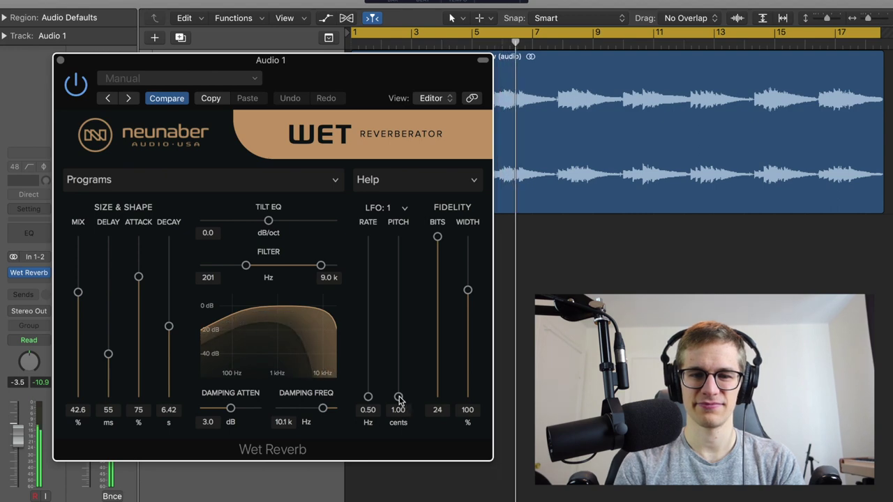
drag(399, 396, 398, 299)
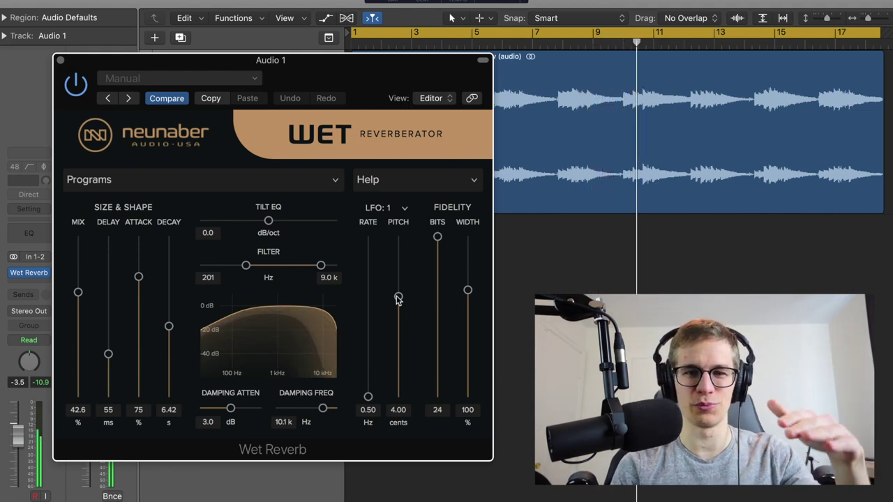
drag(397, 299, 423, 142)
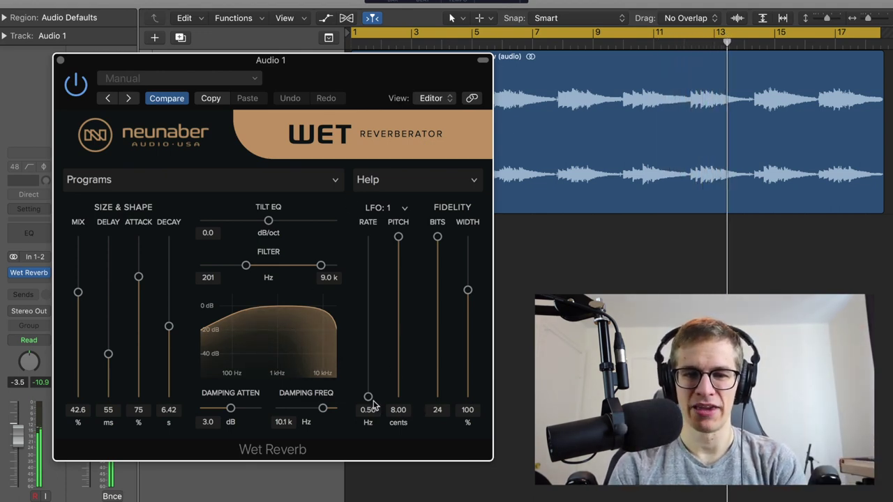
drag(367, 396, 363, 235)
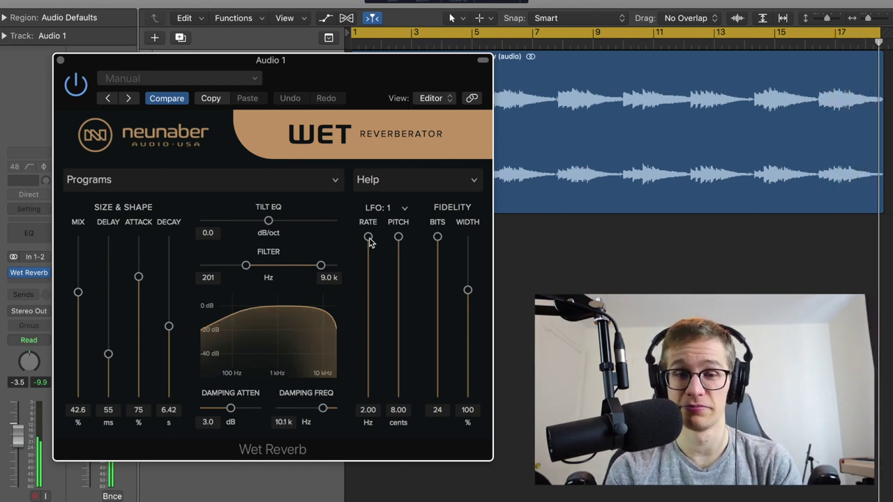
drag(368, 238, 369, 351)
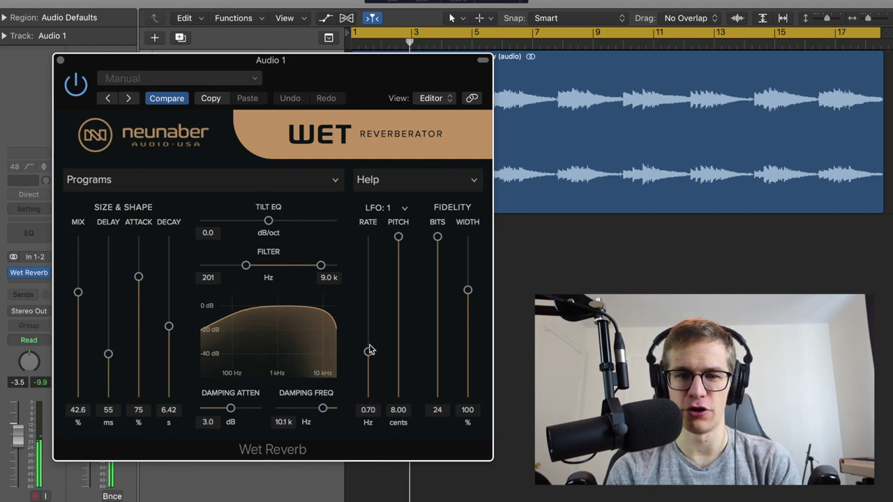
drag(399, 237, 396, 306)
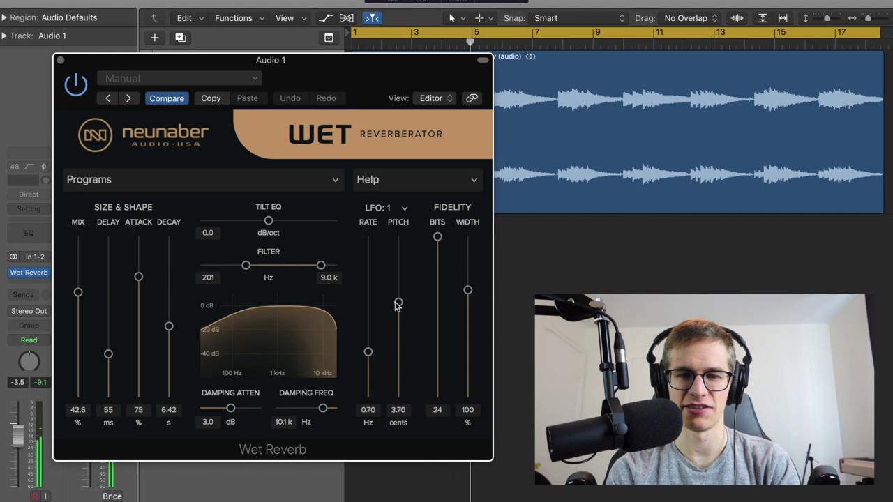
Keep the reverb modulation on LFO 1 and start playback from the beginning.
click(391, 208)
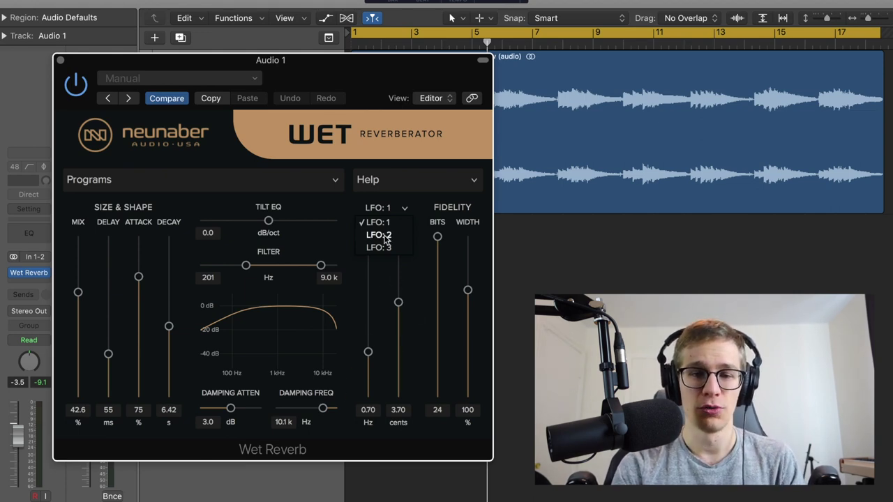
click(421, 199)
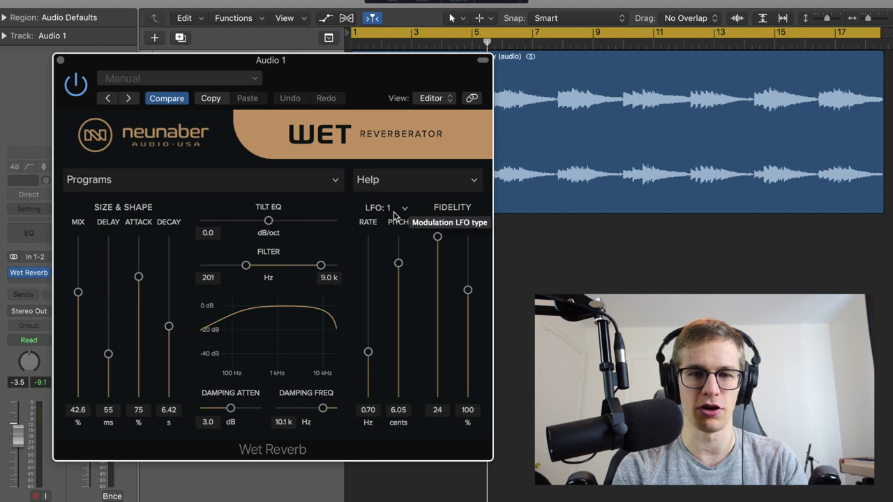
key(space)
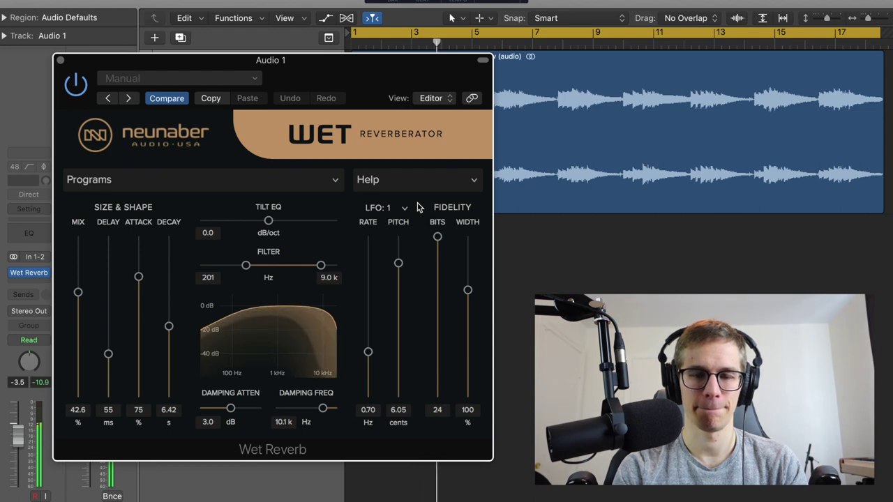
While the track plays, audition LFO 2 and LFO 3, then return to LFO 1.
click(403, 211)
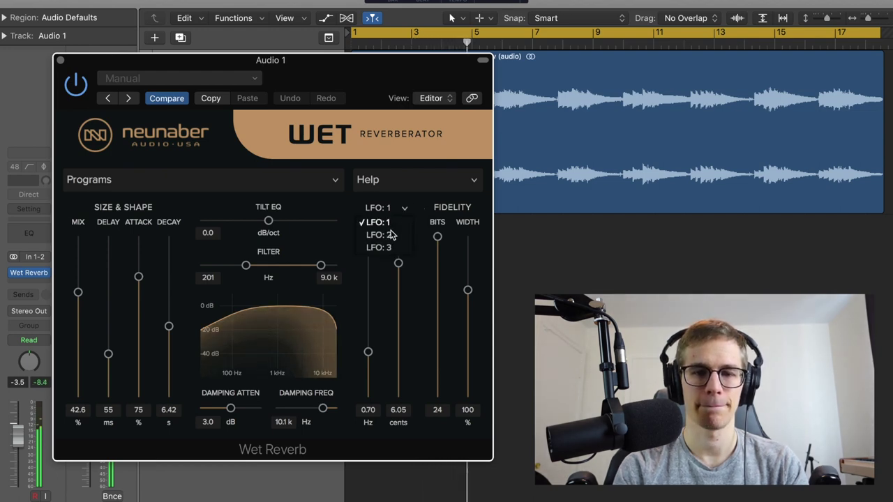
click(386, 237)
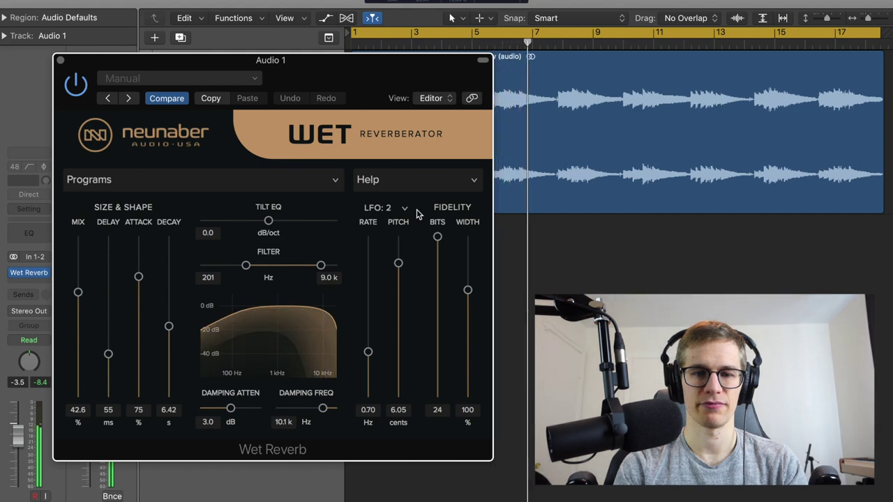
click(406, 212)
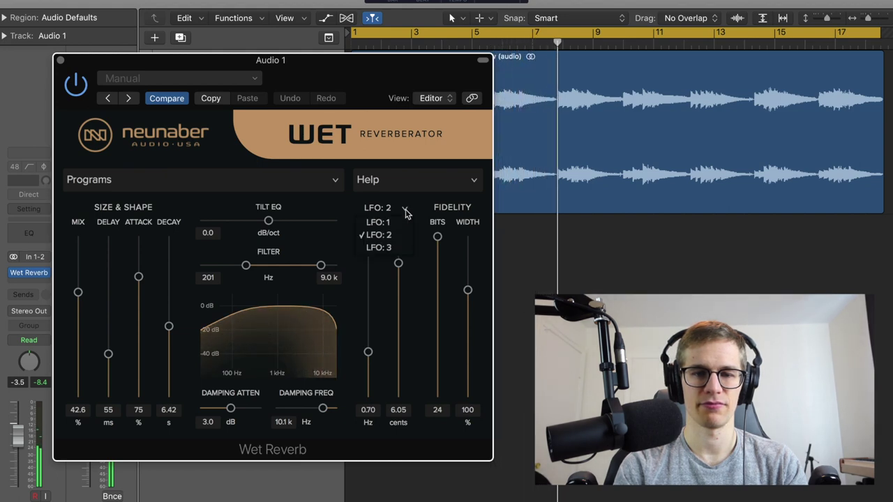
click(381, 248)
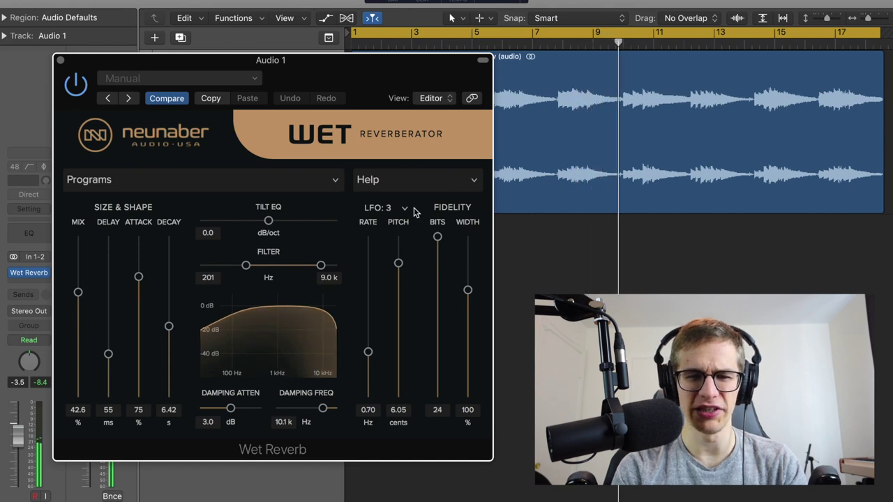
click(404, 208)
click(379, 223)
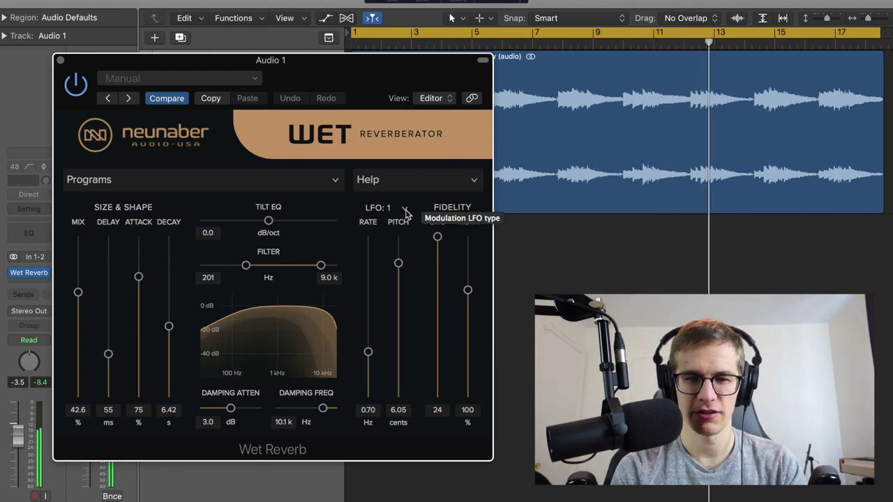
Compare LFO 2 once more, then settle on LFO 1 at 0.70 Hz with 4.25 cents pitch.
click(406, 210)
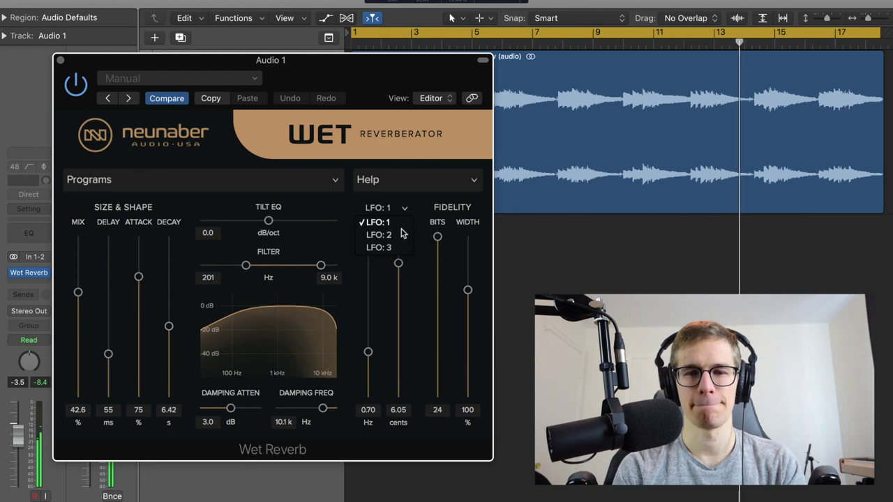
click(385, 235)
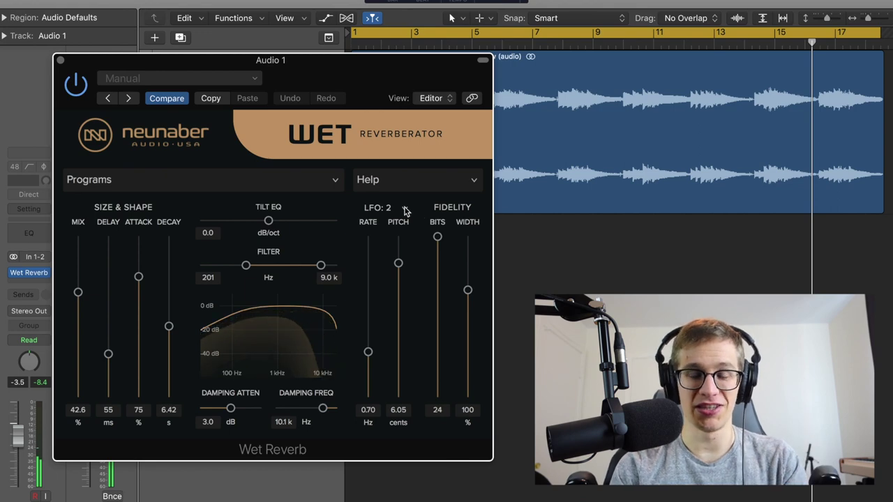
click(405, 208)
click(383, 218)
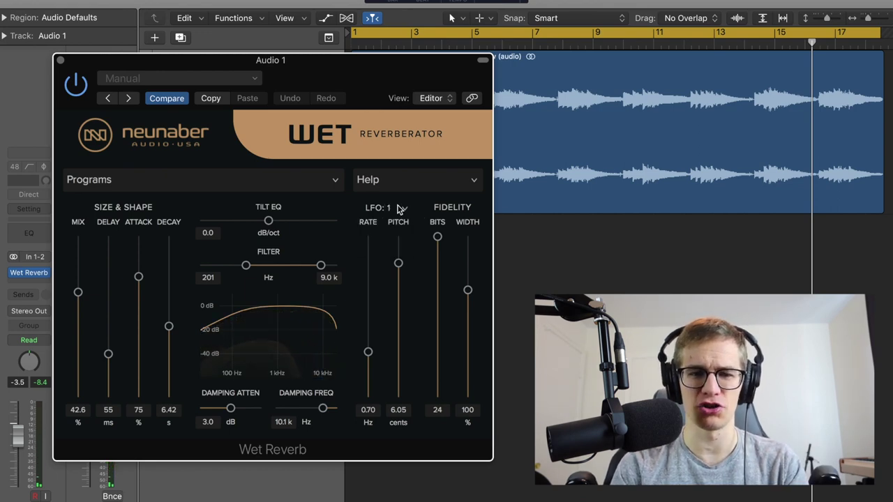
click(388, 209)
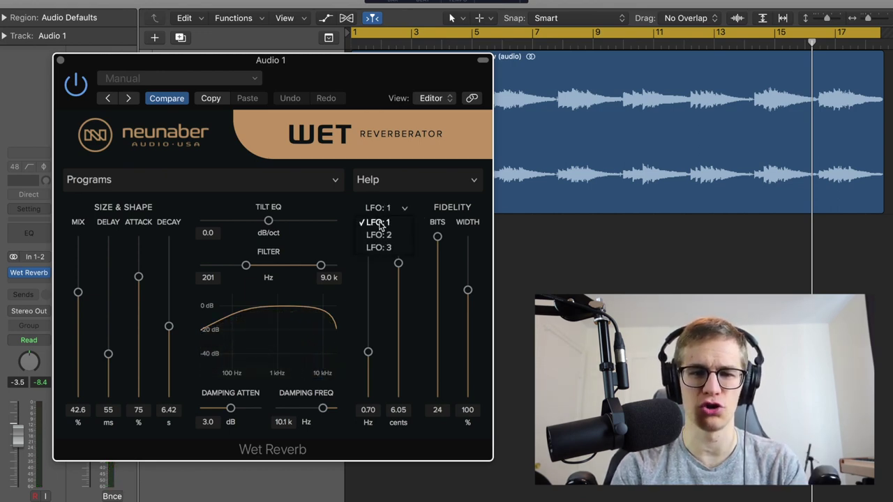
click(379, 223)
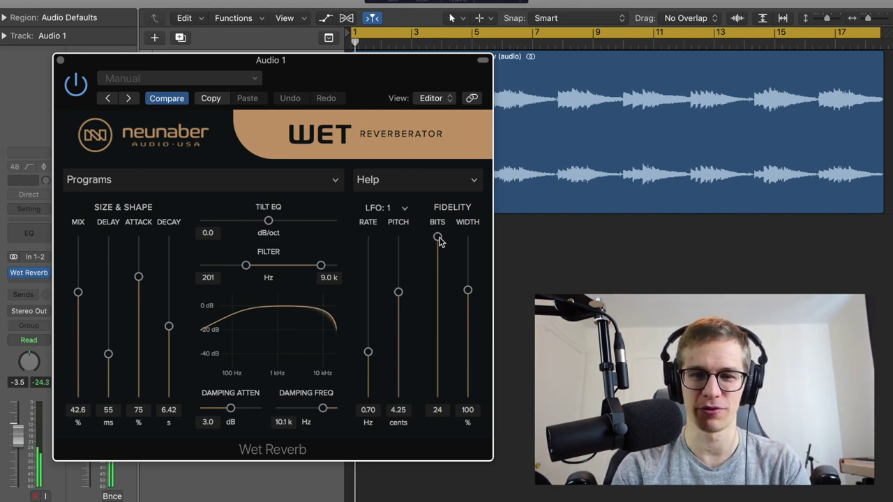
Sweep the Fidelity bit depth down to 1, up to 3, back to 24, then move the window down-left.
drag(438, 241, 435, 403)
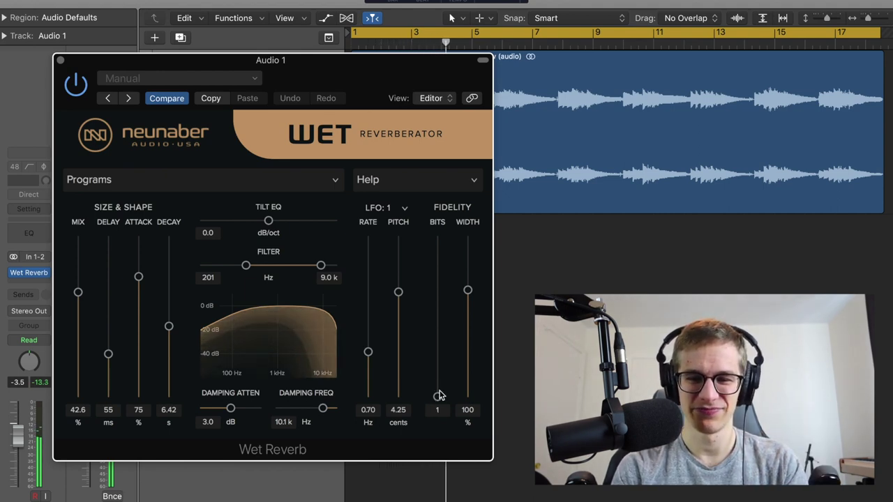
drag(438, 397, 443, 318)
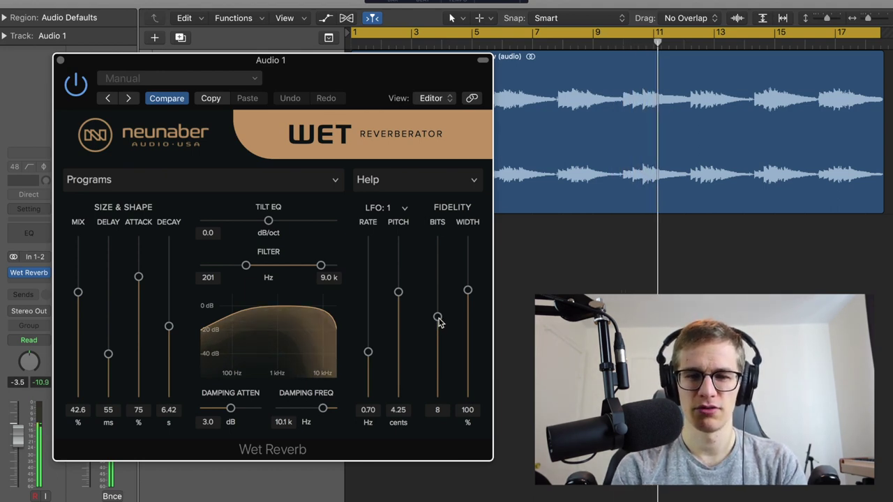
drag(443, 317, 445, 217)
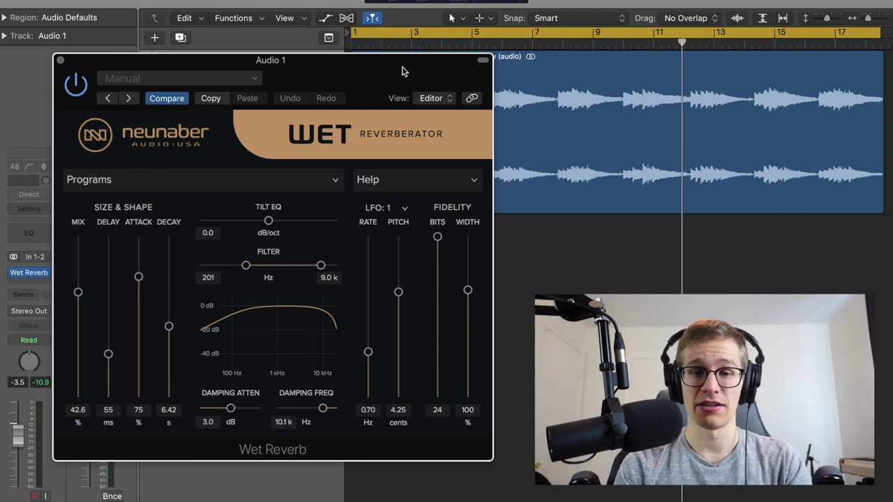
drag(402, 71, 409, 89)
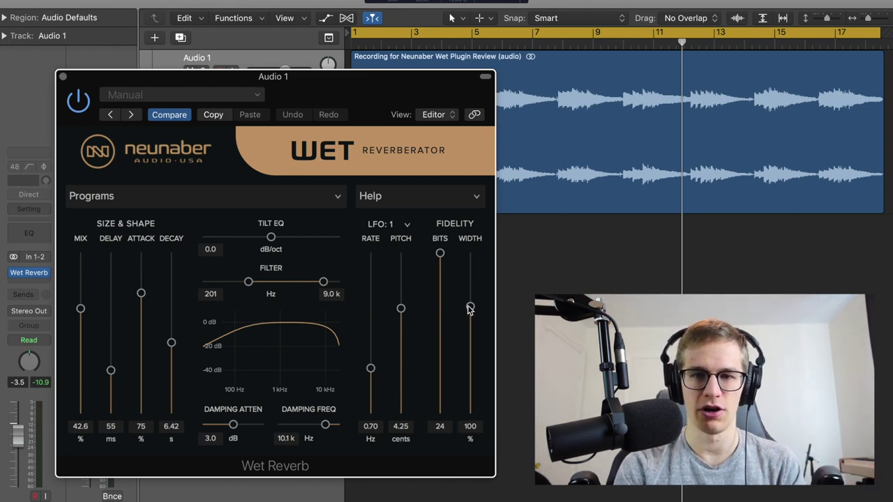
key(space)
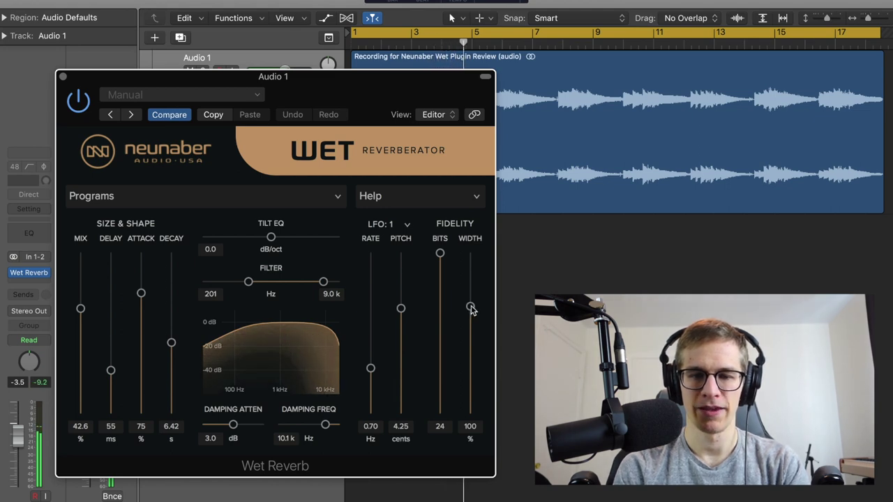
drag(470, 309, 473, 436)
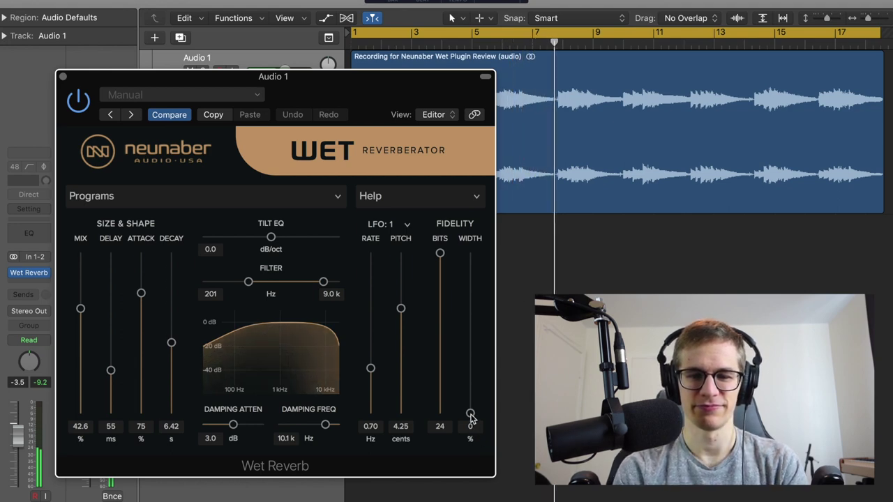
drag(471, 414, 470, 309)
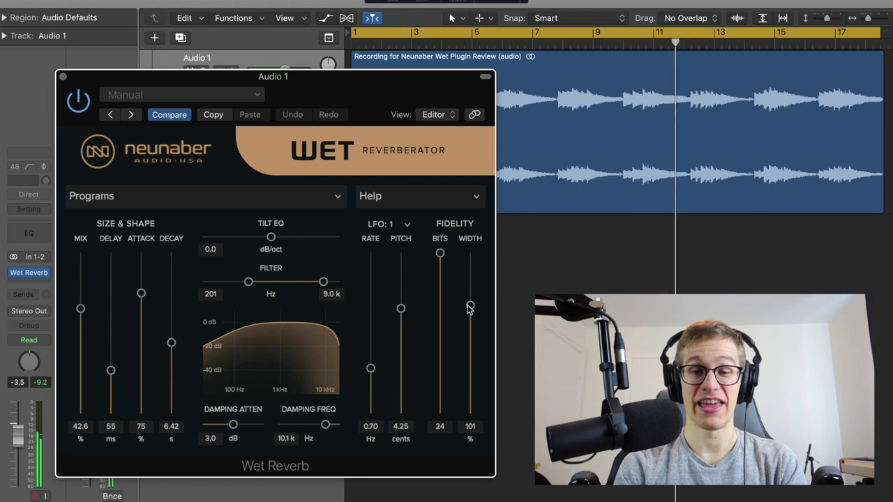
drag(469, 309, 478, 235)
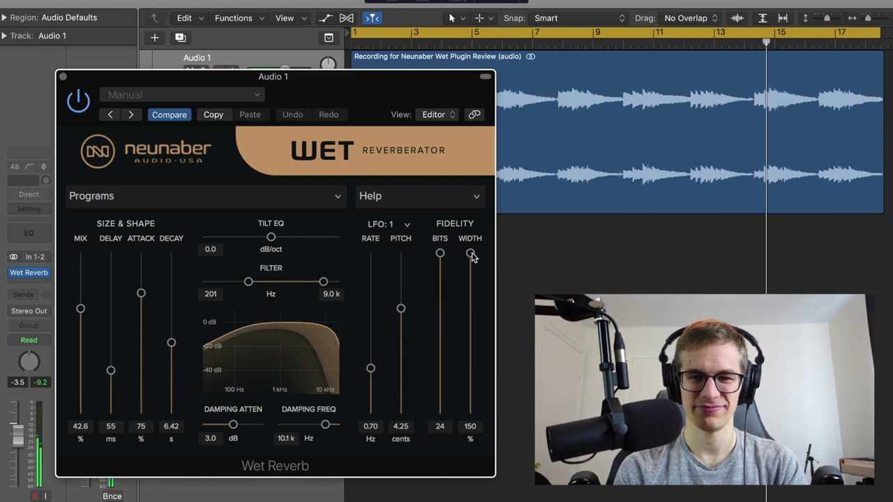
mouse_move(471, 256)
mouse_down()
mouse_move(473, 312)
mouse_move(478, 248)
mouse_up()
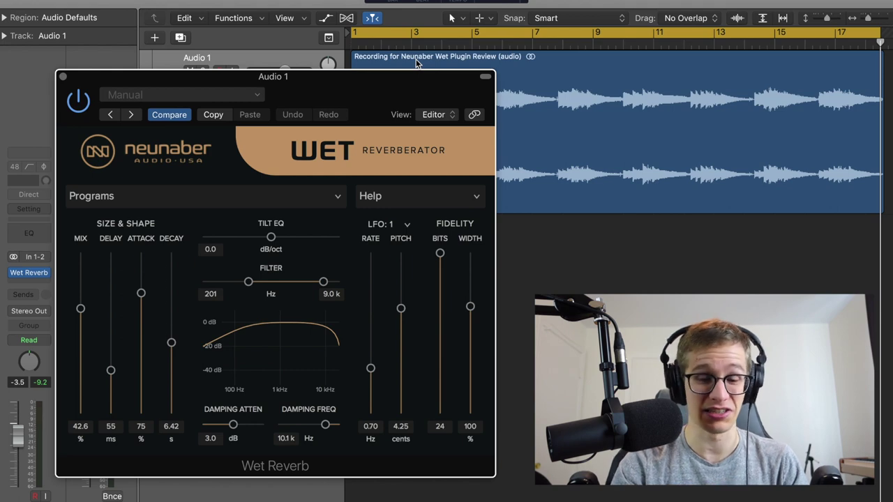
Play the guitar track through the final reverb settings and nudge the Wet Reverb window upward.
key(space)
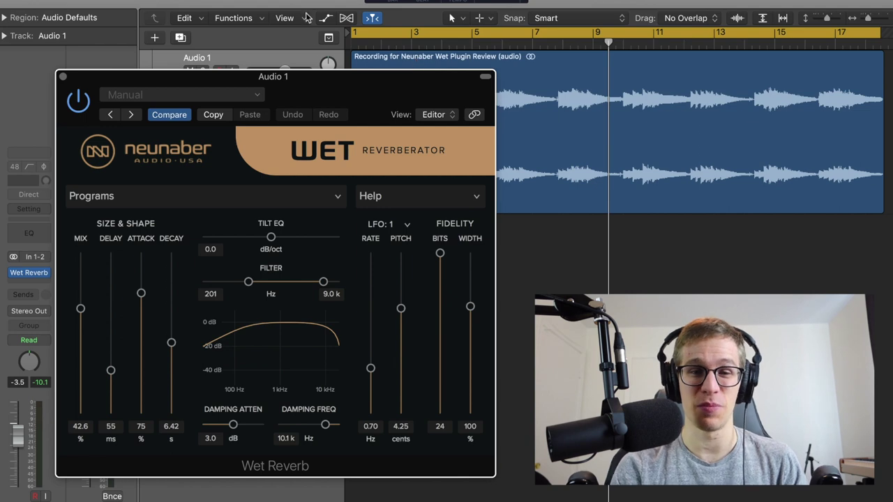
drag(307, 84, 306, 77)
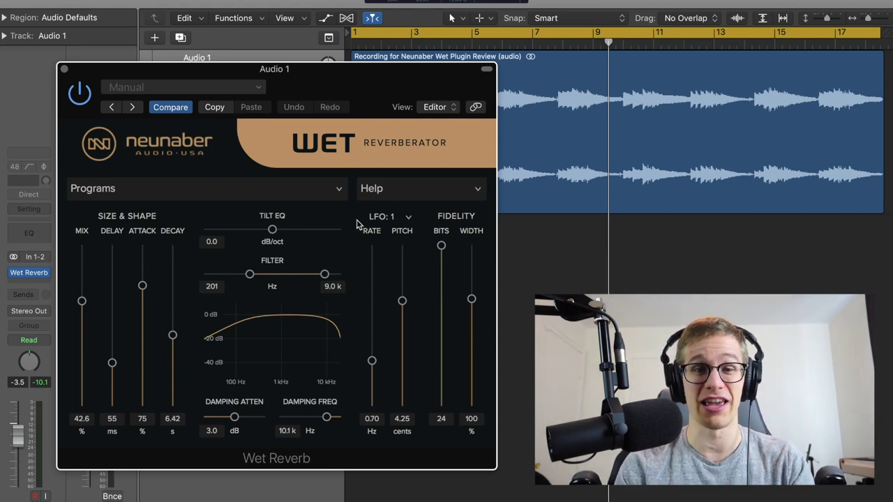
mouse_move(309, 73)
mouse_down()
mouse_move(290, 50)
mouse_move(306, 57)
mouse_up()
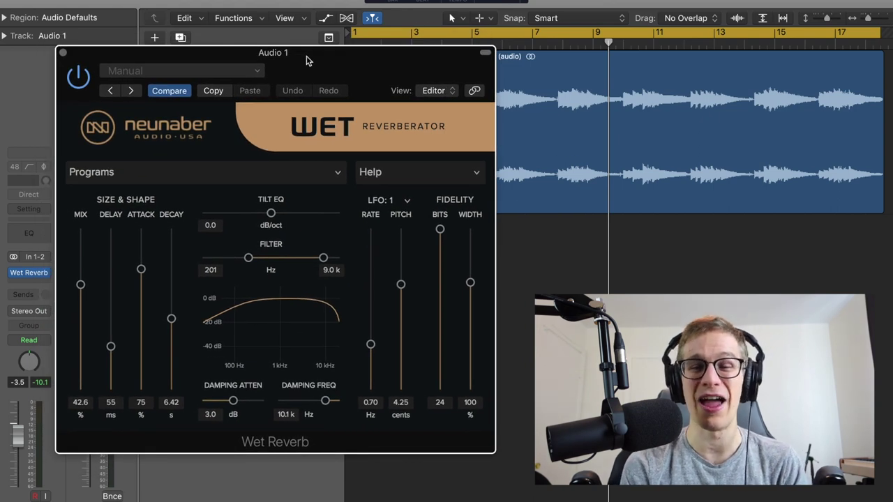